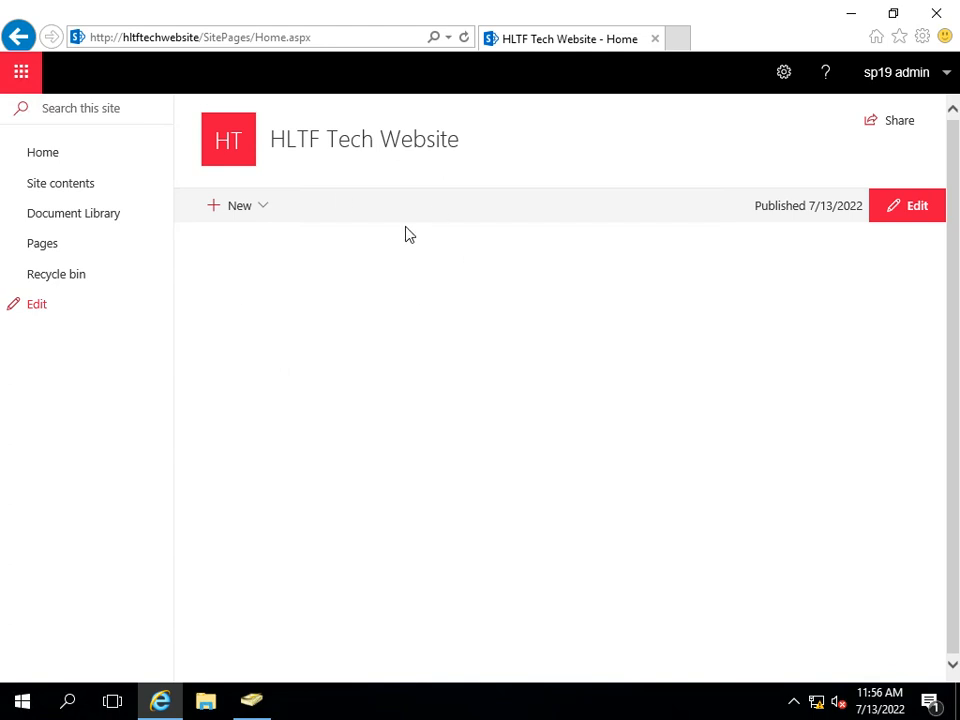
# Put the site's home page into edit mode and add a one-column section at the top
pyautogui.click(914, 212)
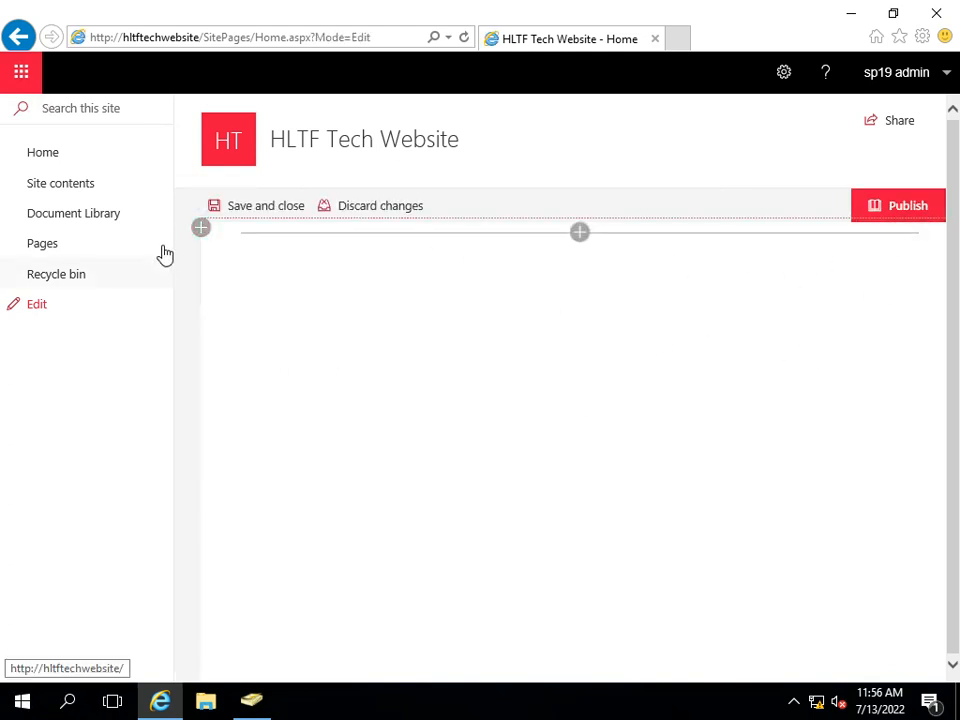
pyautogui.click(202, 229)
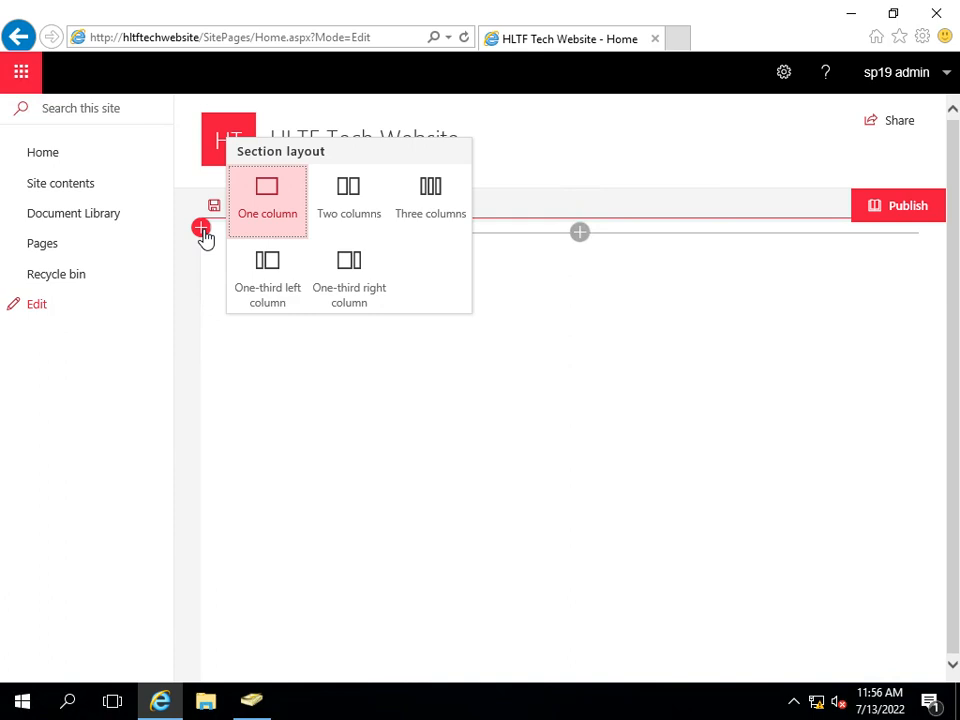
pyautogui.click(268, 193)
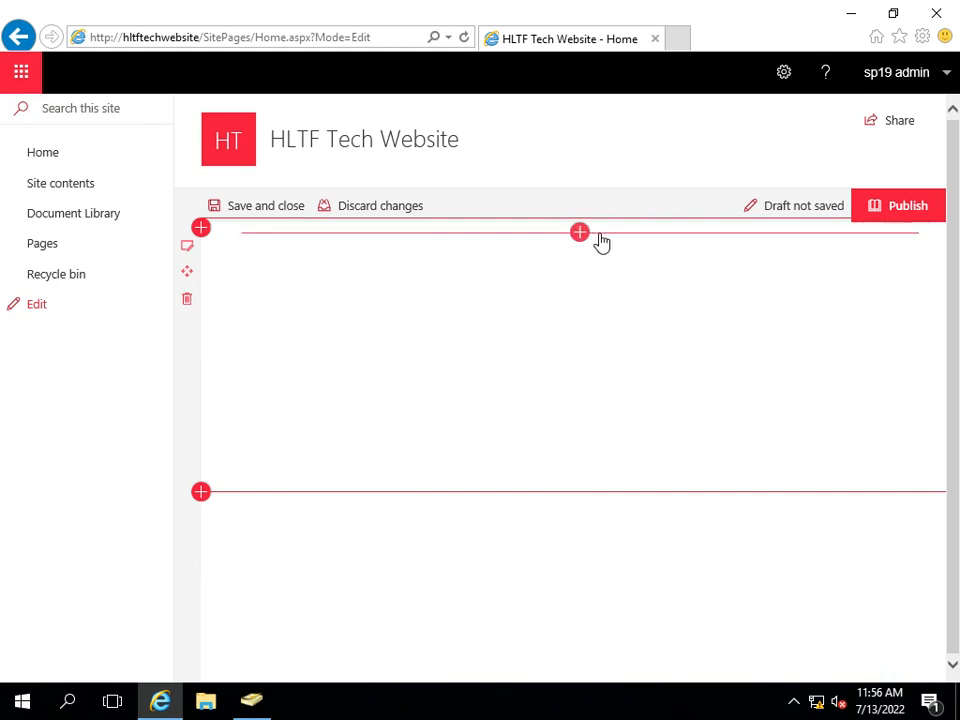
# Add a News web part to the home page's new section and publish the page
pyautogui.click(578, 238)
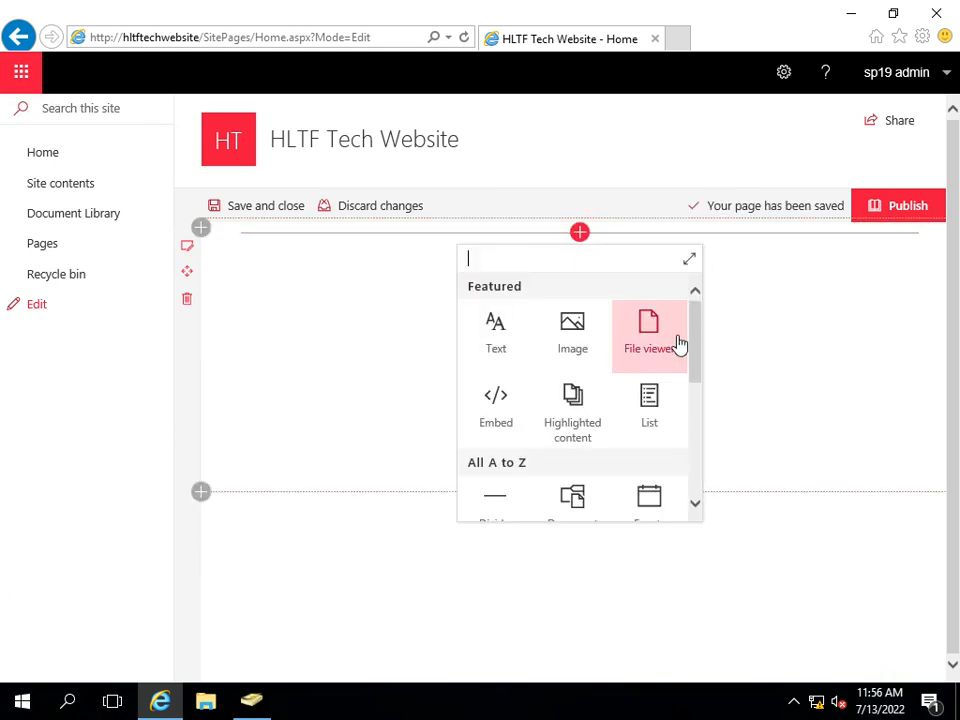
pyautogui.moveTo(700, 347); pyautogui.dragTo(697, 418)
pyautogui.click(653, 388)
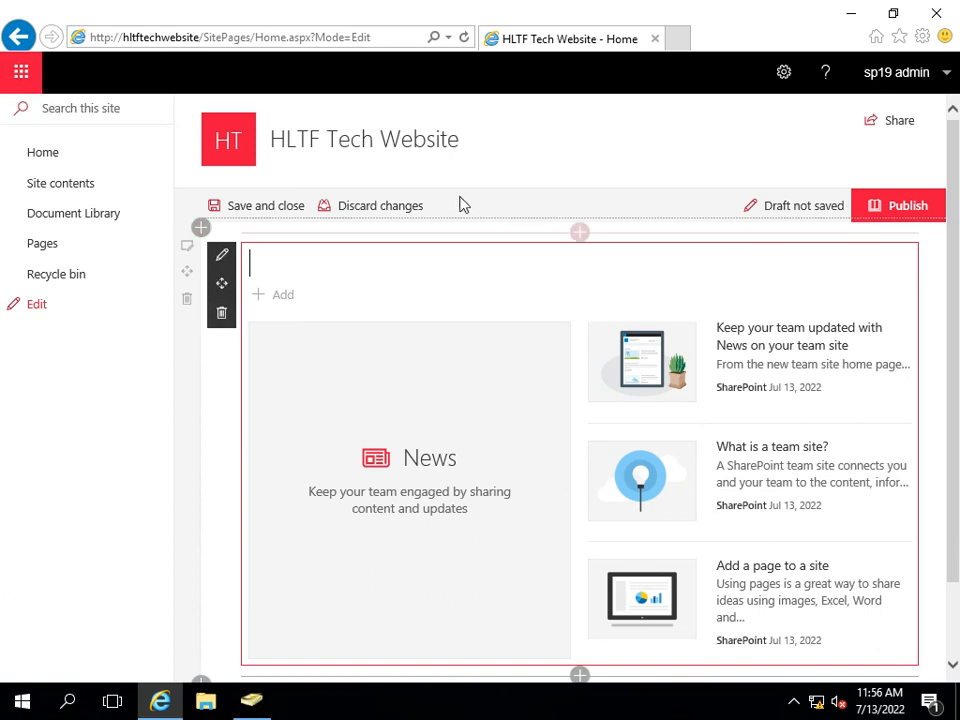
pyautogui.click(907, 206)
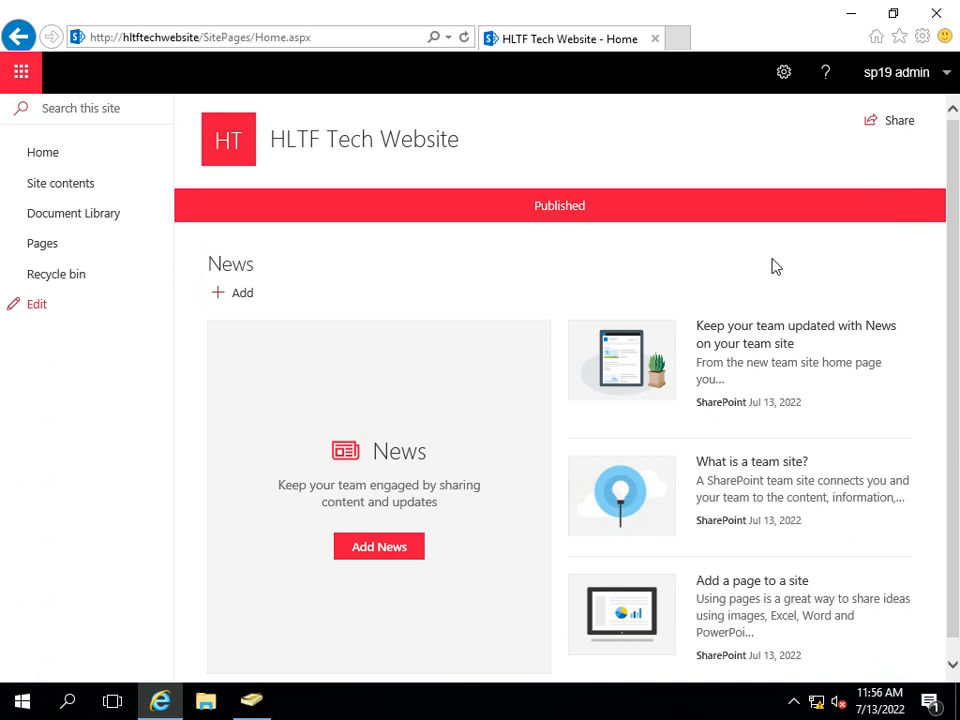
pyautogui.moveTo(955, 285); pyautogui.dragTo(955, 317)
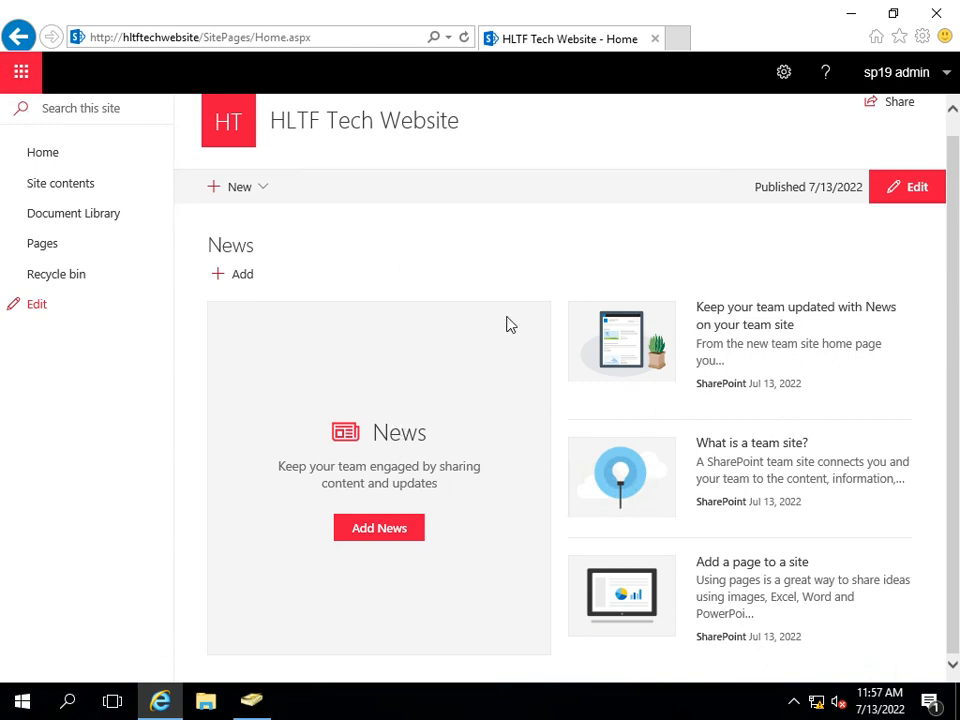
pyautogui.rightClick(162, 700)
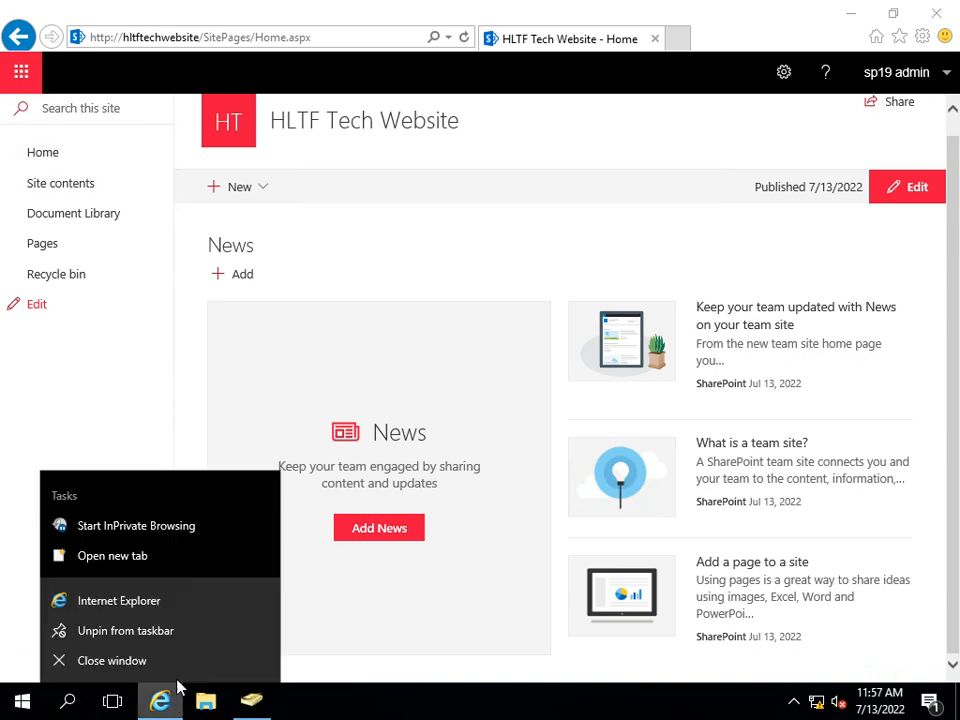
pyautogui.click(153, 528)
pyautogui.click(626, 216)
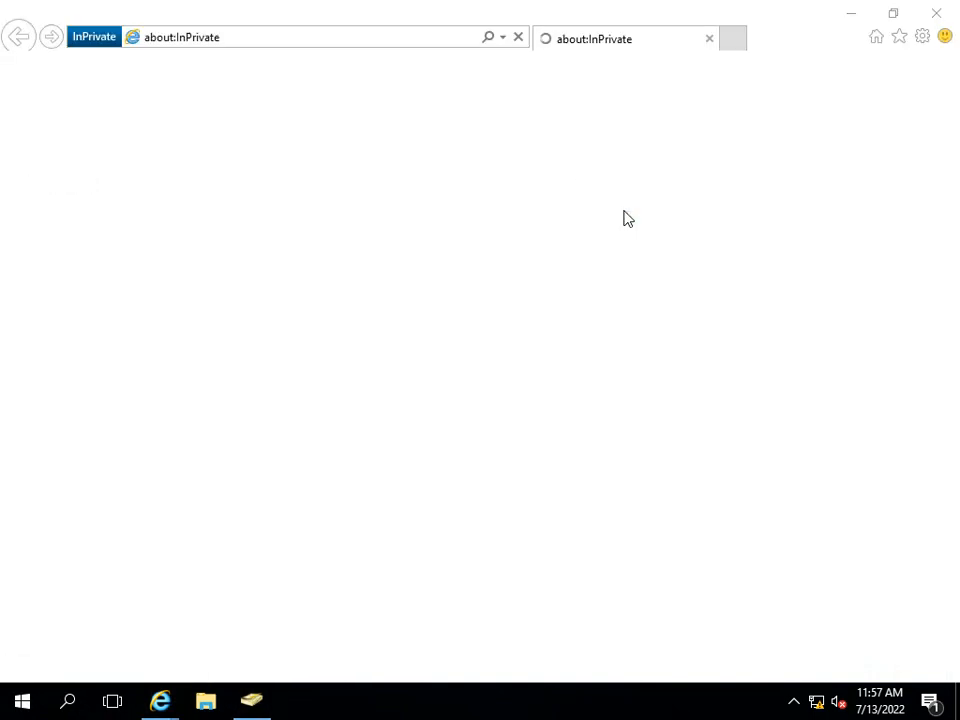
pyautogui.click(270, 41)
pyautogui.write('http')
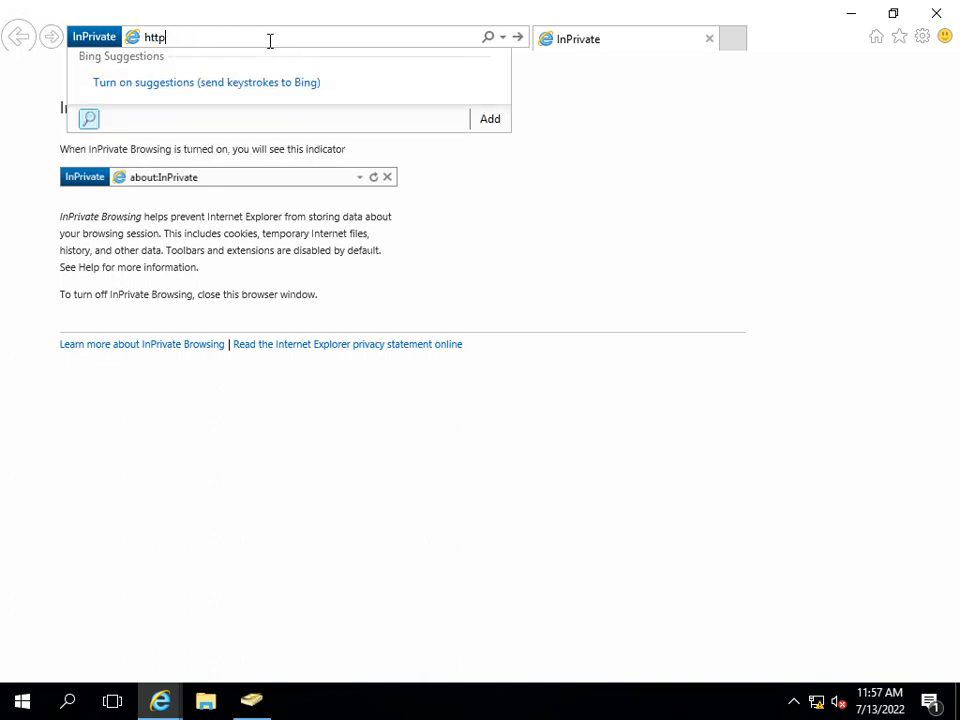
pyautogui.write('://hltftech')
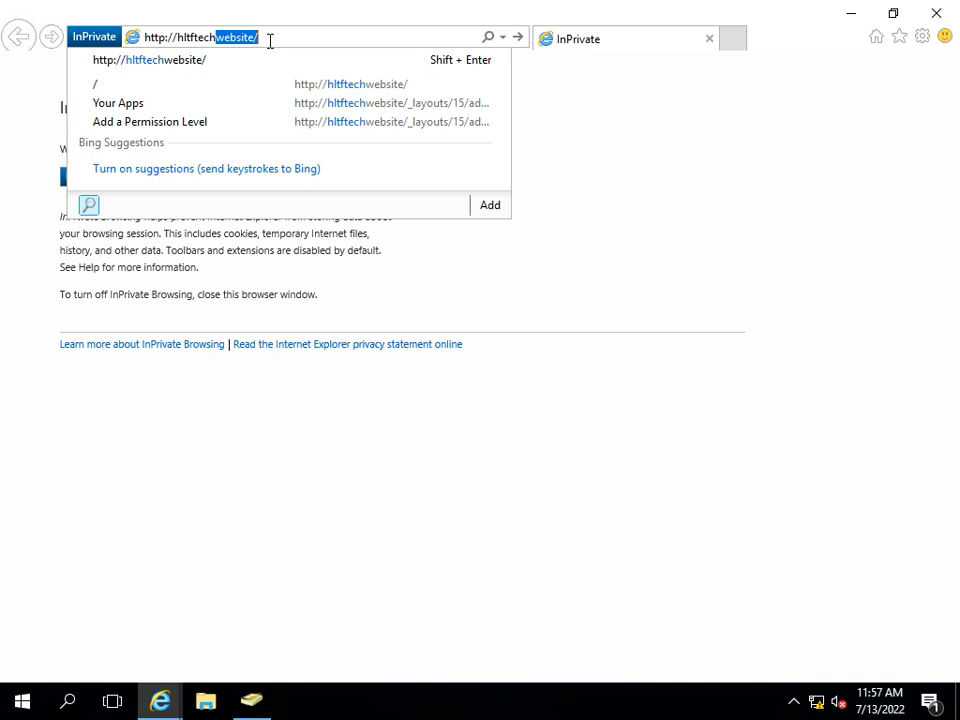
pyautogui.write('website/')
pyautogui.press('Return')
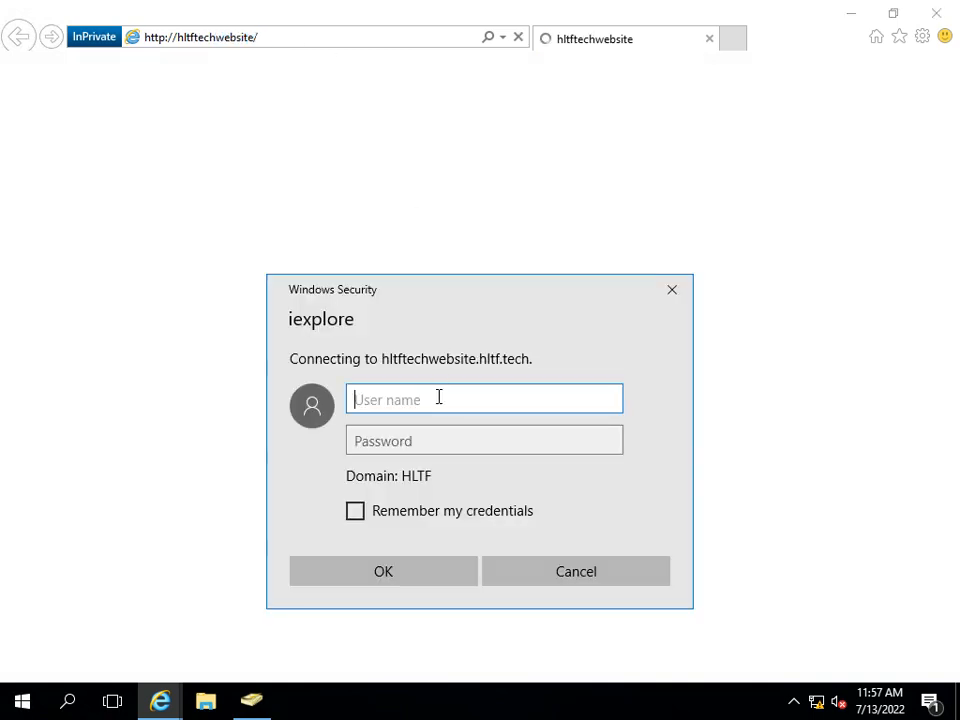
# Sign in to the site by entering the manager account's user name and password
pyautogui.write('hrdymanager')
pyautogui.press('Tab')
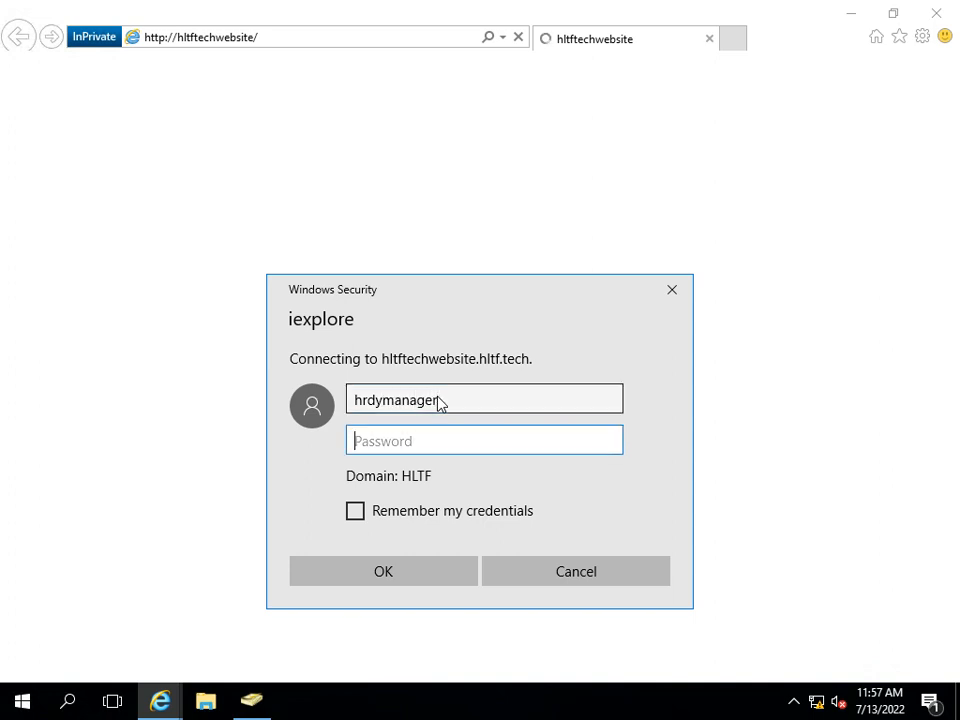
pyautogui.write('••••••••••')
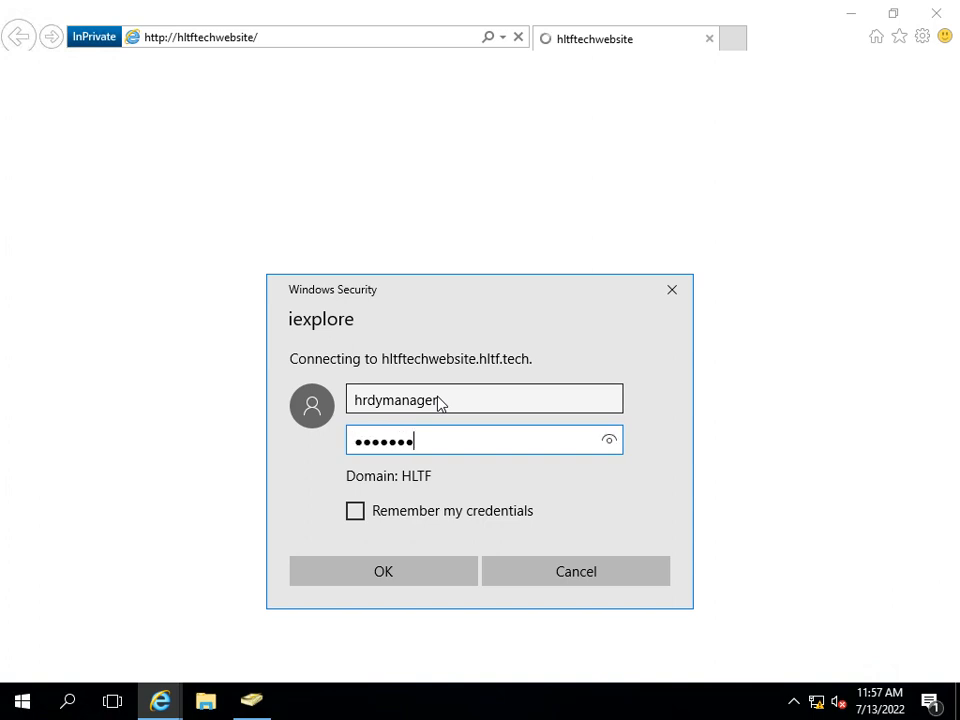
pyautogui.press('Return')
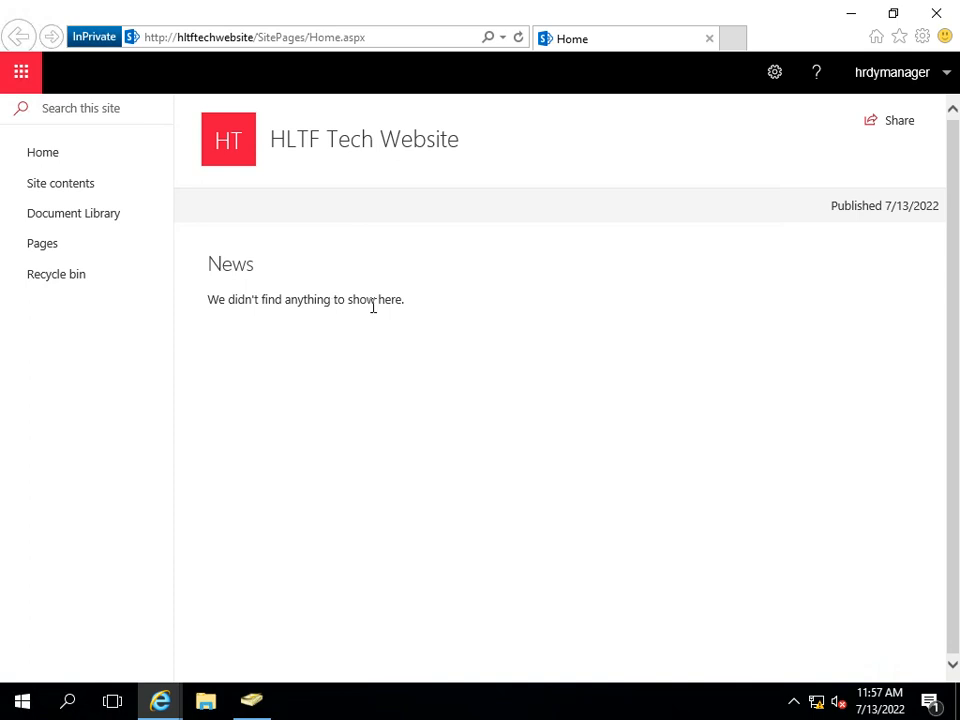
# Return to the administrator's browser window, create a news post titled "Party Planned" and publish it
pyautogui.moveTo(160, 700)
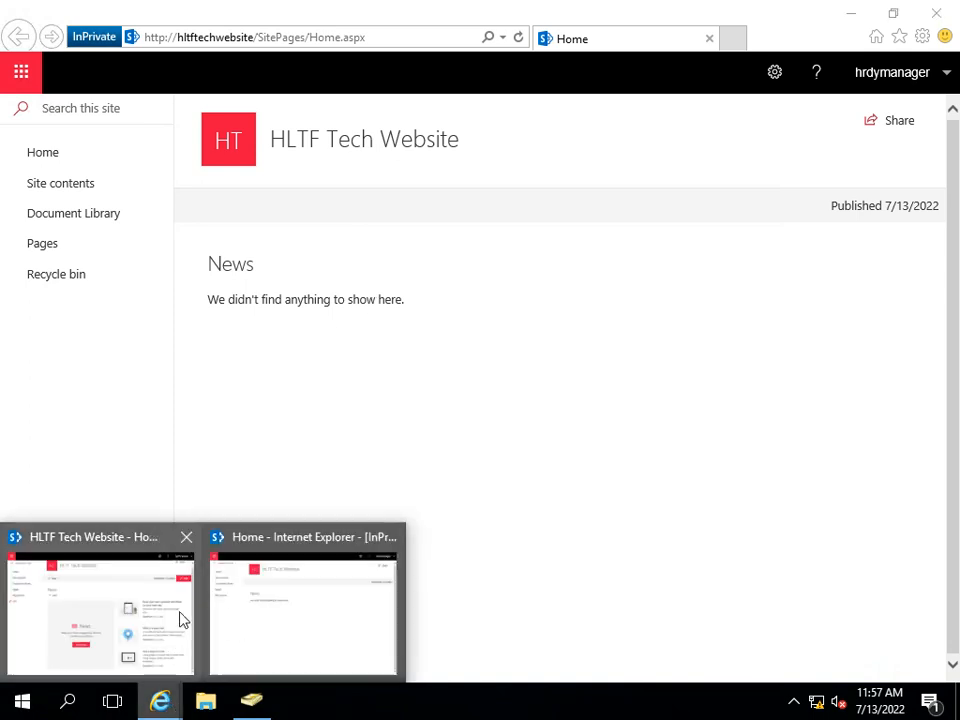
pyautogui.click(178, 617)
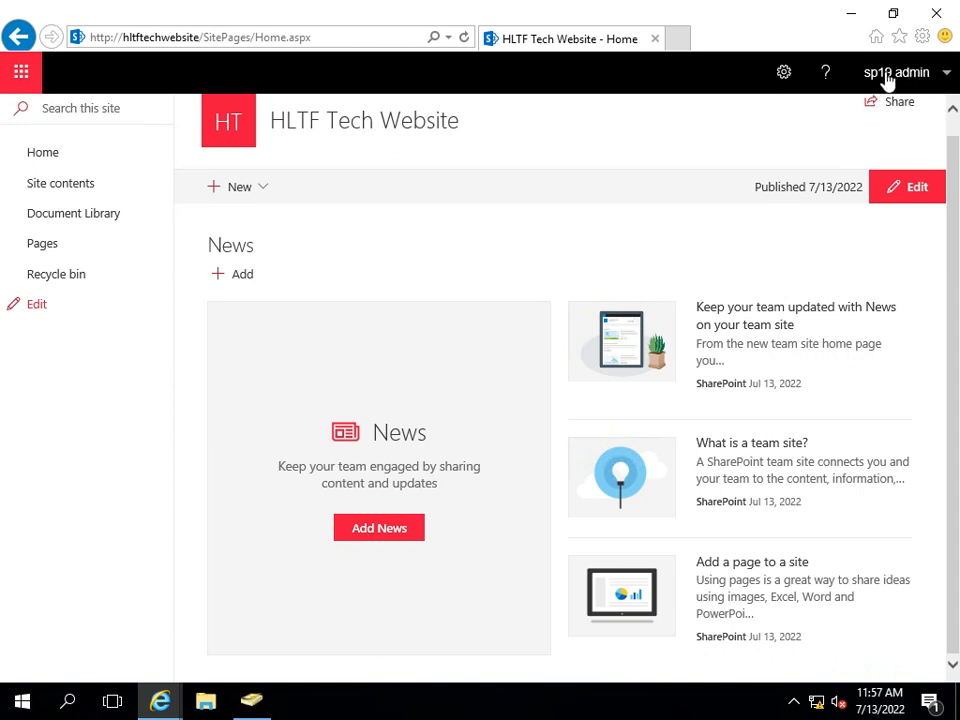
pyautogui.click(380, 530)
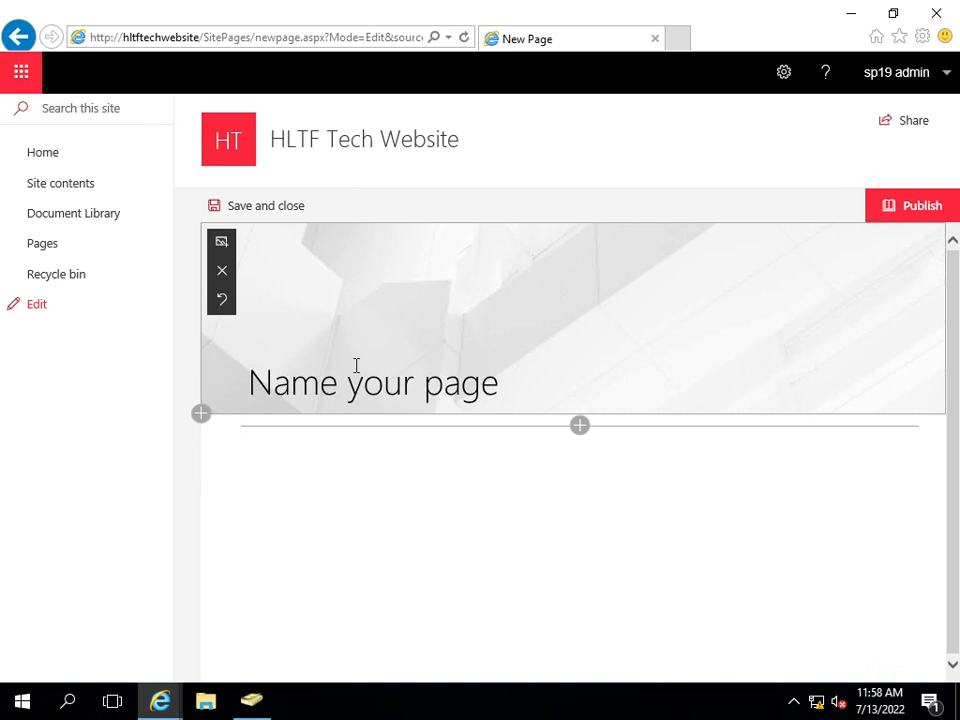
pyautogui.click(355, 376)
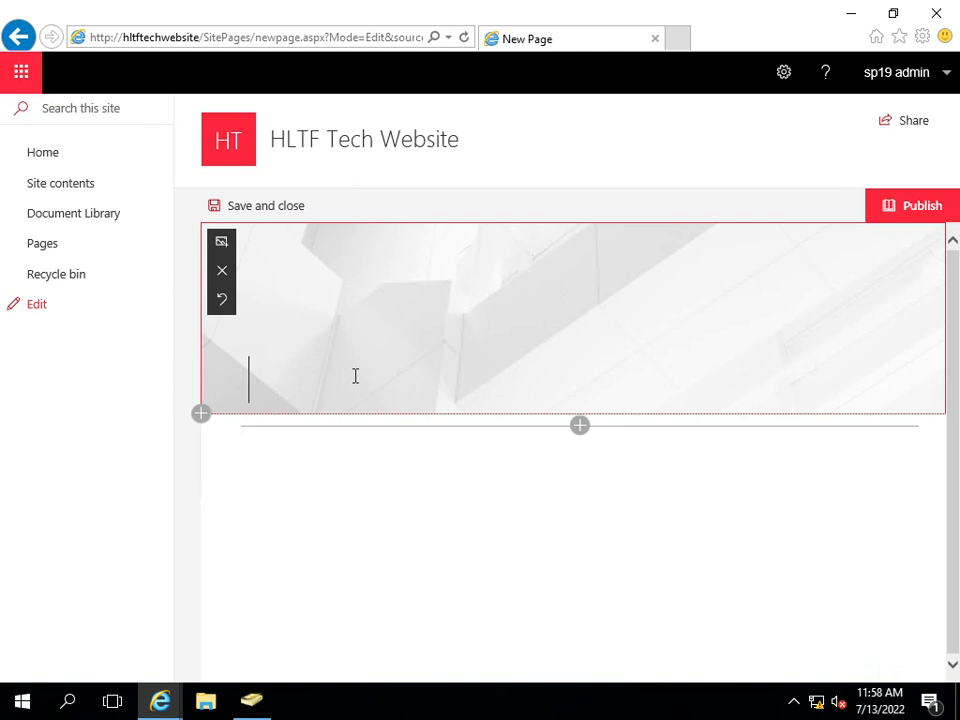
pyautogui.write('Party Planned')
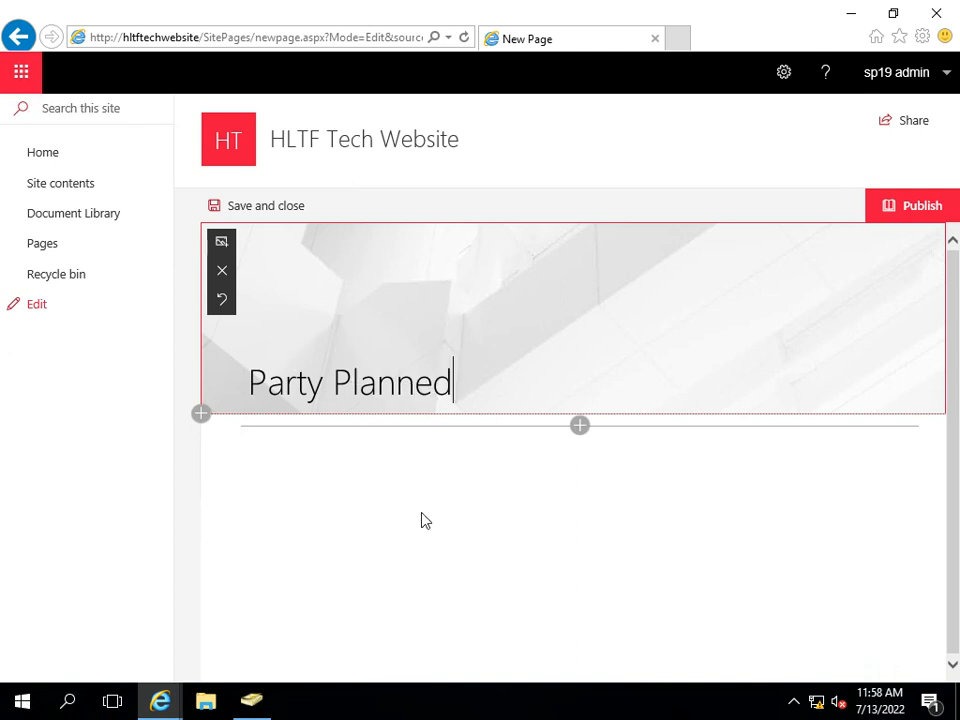
pyautogui.click(945, 208)
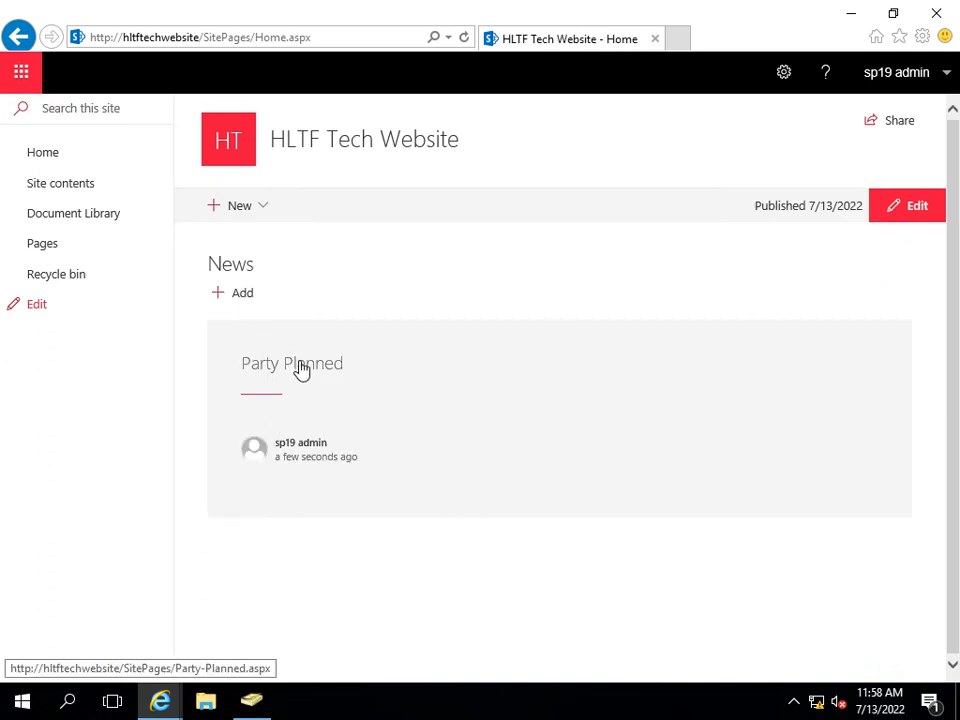
# Open the "Party Planned" news post from the home page for editing
pyautogui.click(544, 401)
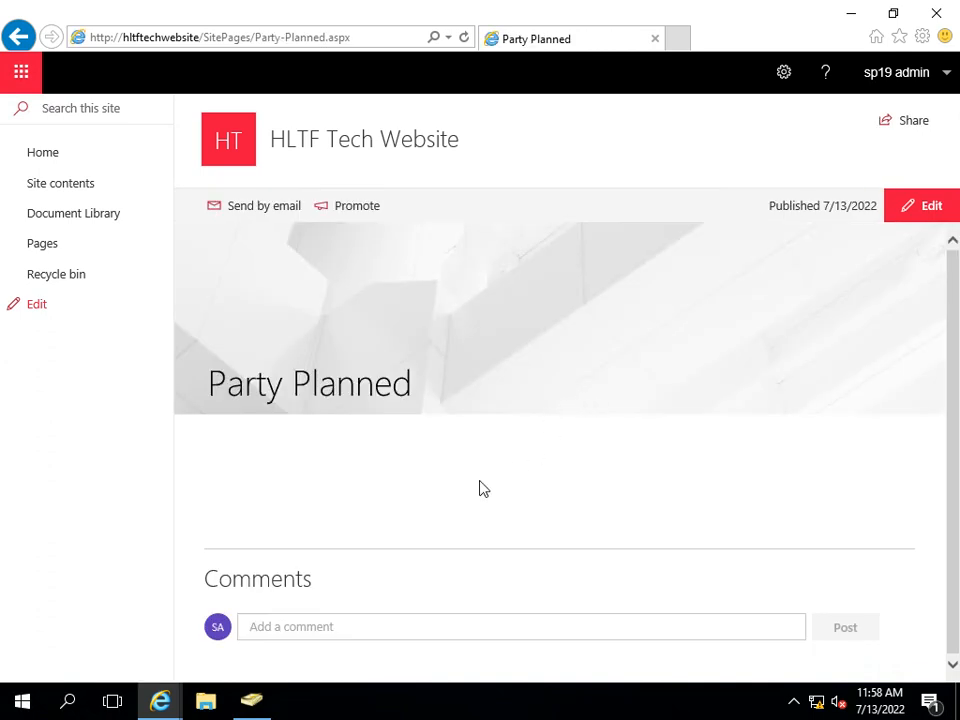
pyautogui.click(940, 215)
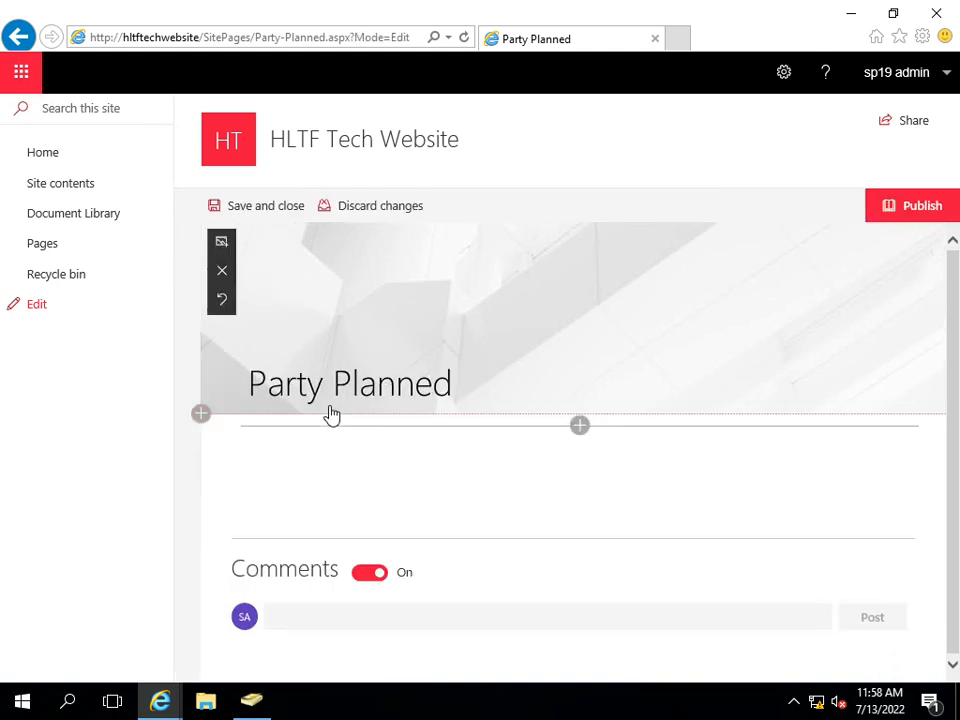
pyautogui.click(580, 427)
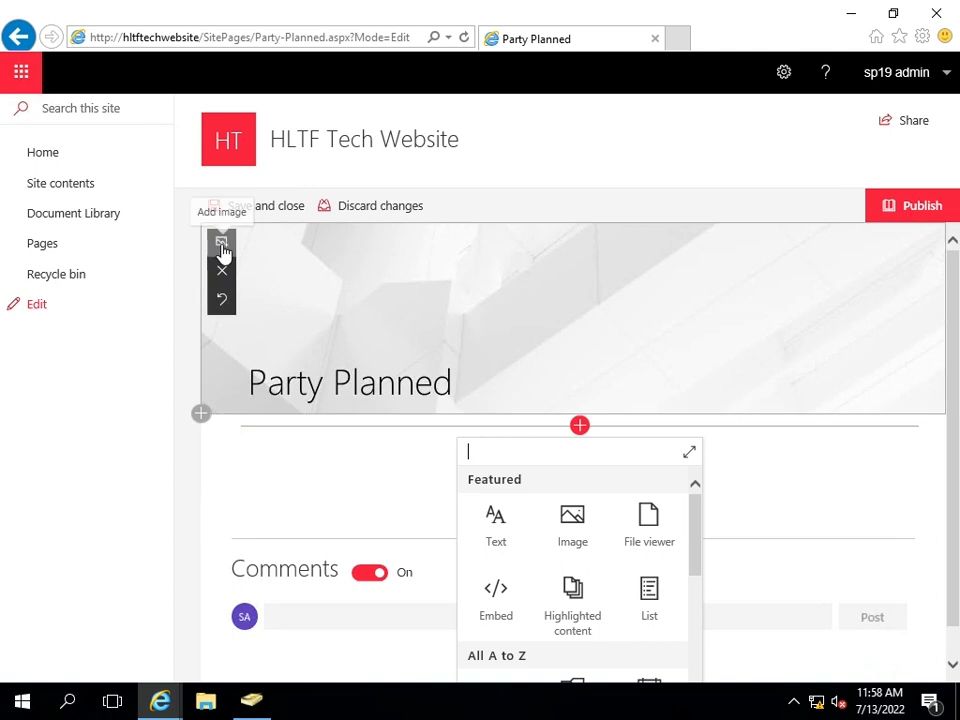
pyautogui.click(218, 243)
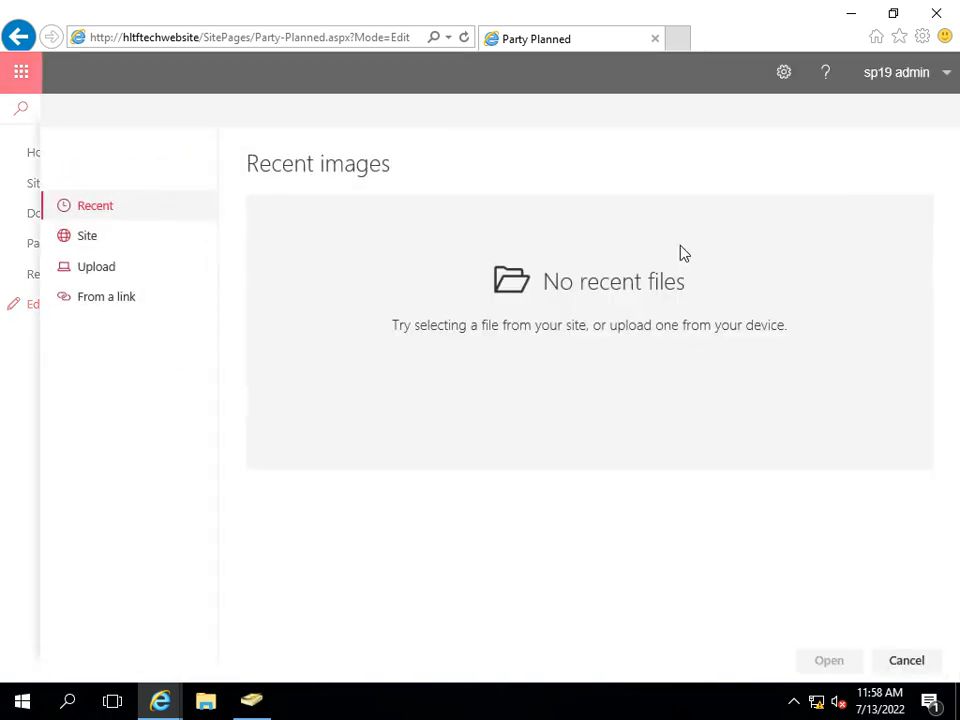
pyautogui.click(904, 662)
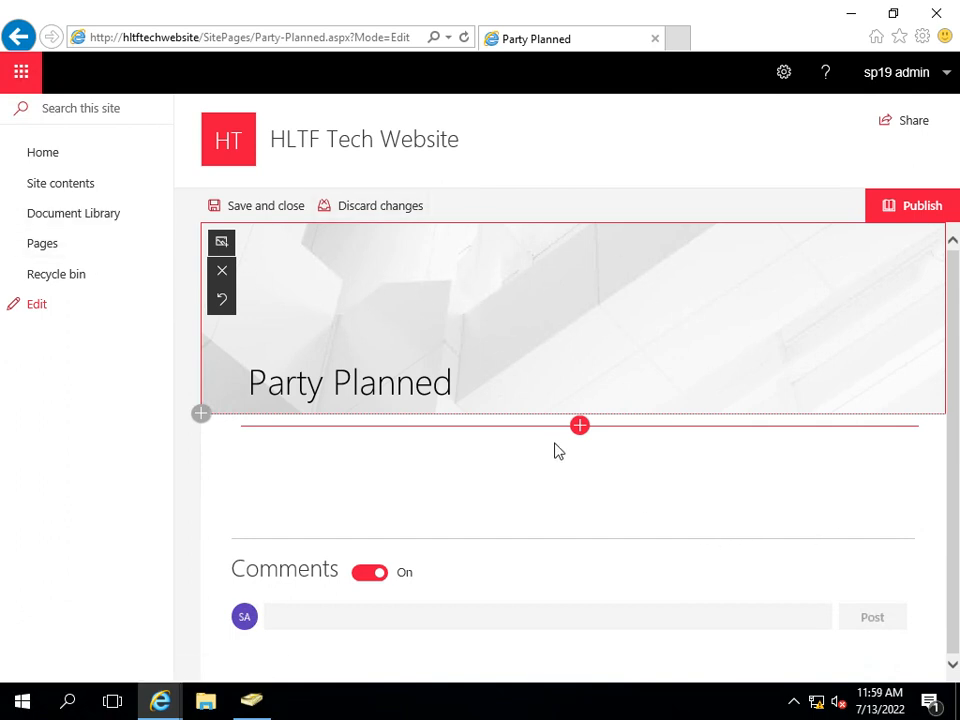
# Add a Text web part below the title reading "The management is pleased to announce a party on coming weekend at abc cafeteria."
pyautogui.click(578, 426)
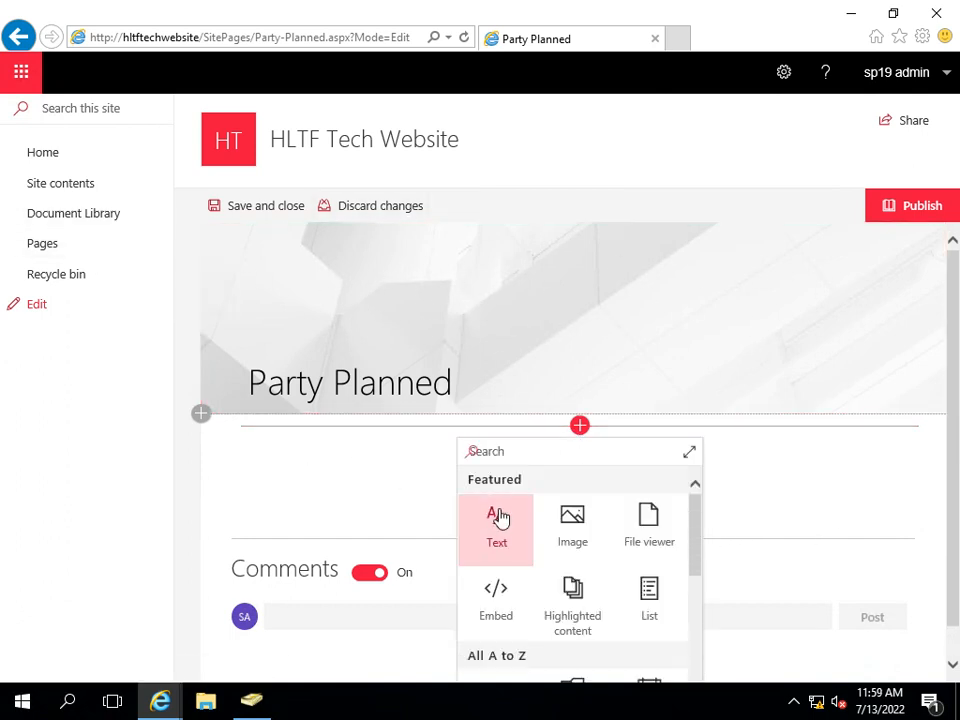
pyautogui.click(497, 514)
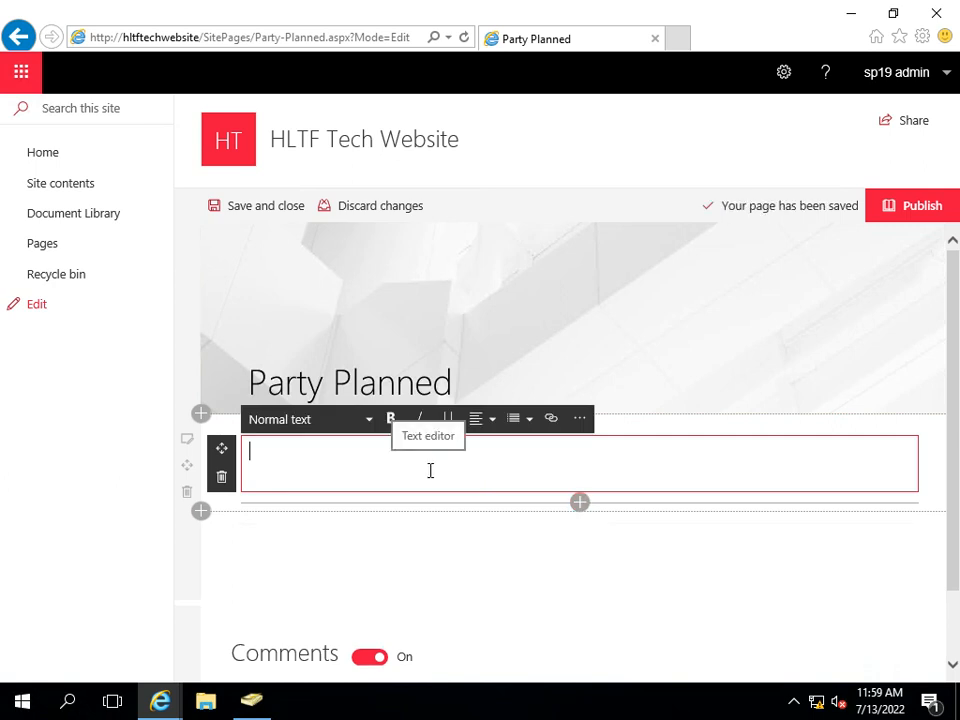
pyautogui.write('T')
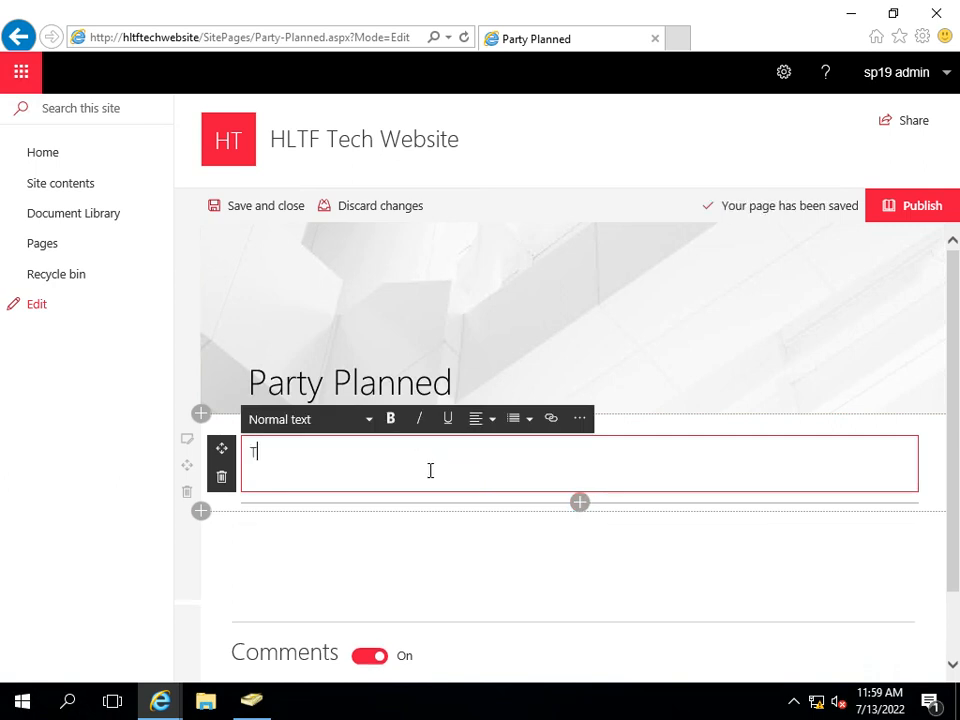
pyautogui.write('he managemen')
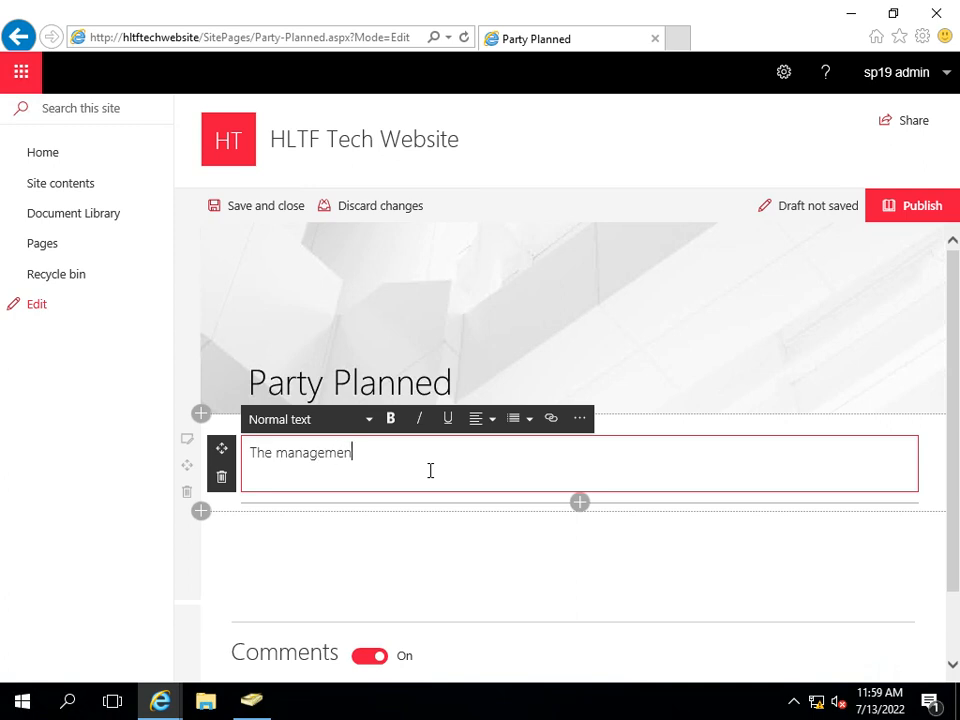
pyautogui.write('t is pleased to announce a')
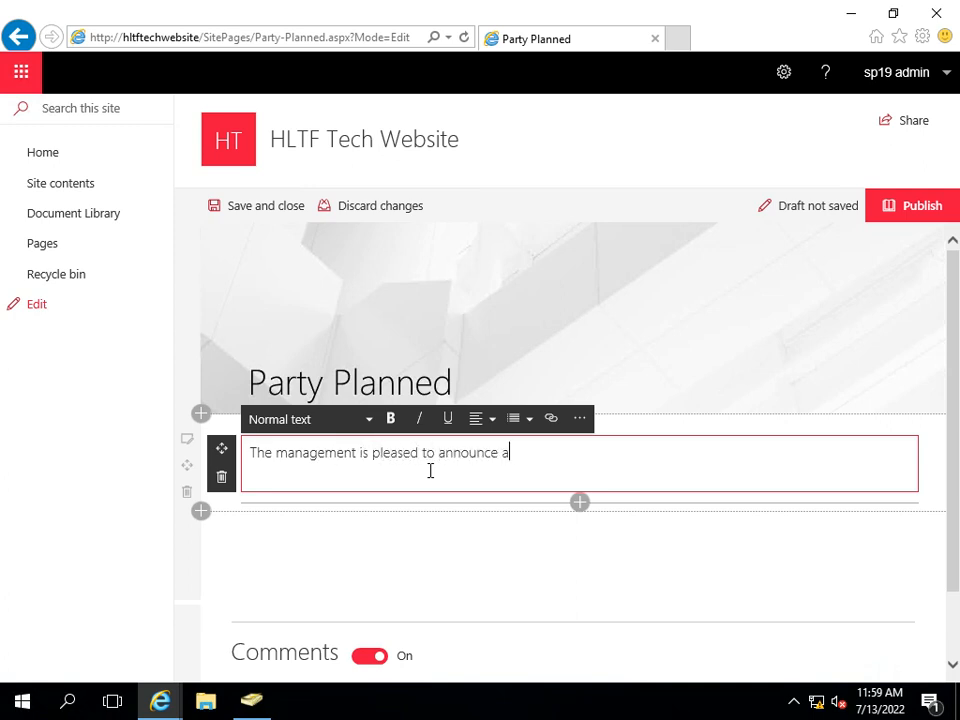
pyautogui.write(' party on com.')
pyautogui.write('ng weekend')
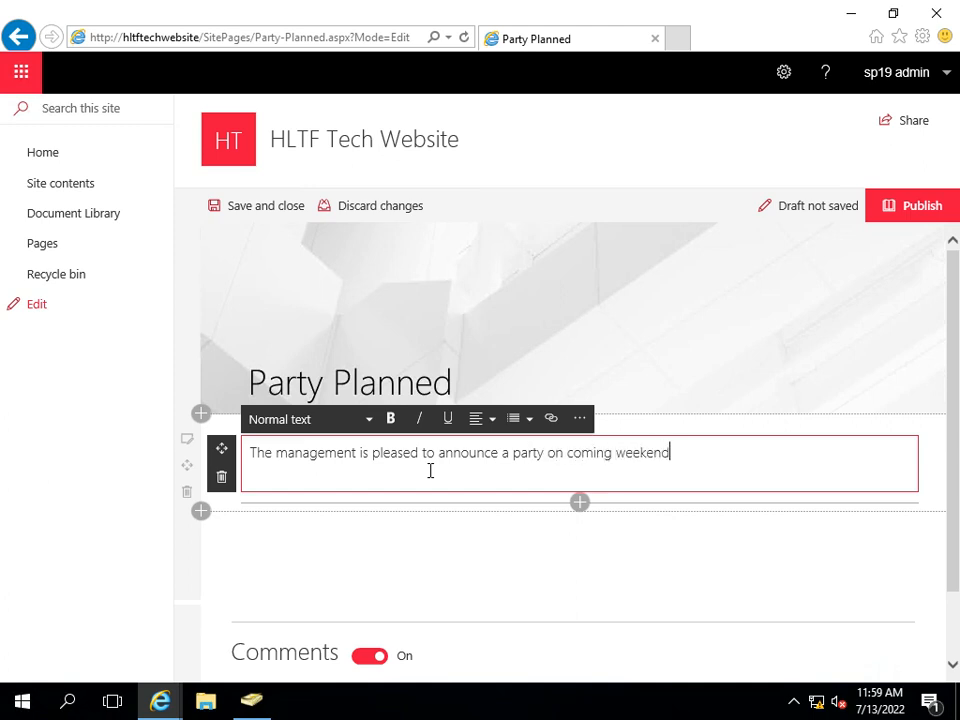
pyautogui.write(' at abc cafeter')
pyautogui.press('BackSpace')
pyautogui.press('BackSpace')
pyautogui.press('BackSpace')
pyautogui.write('eteria. ')
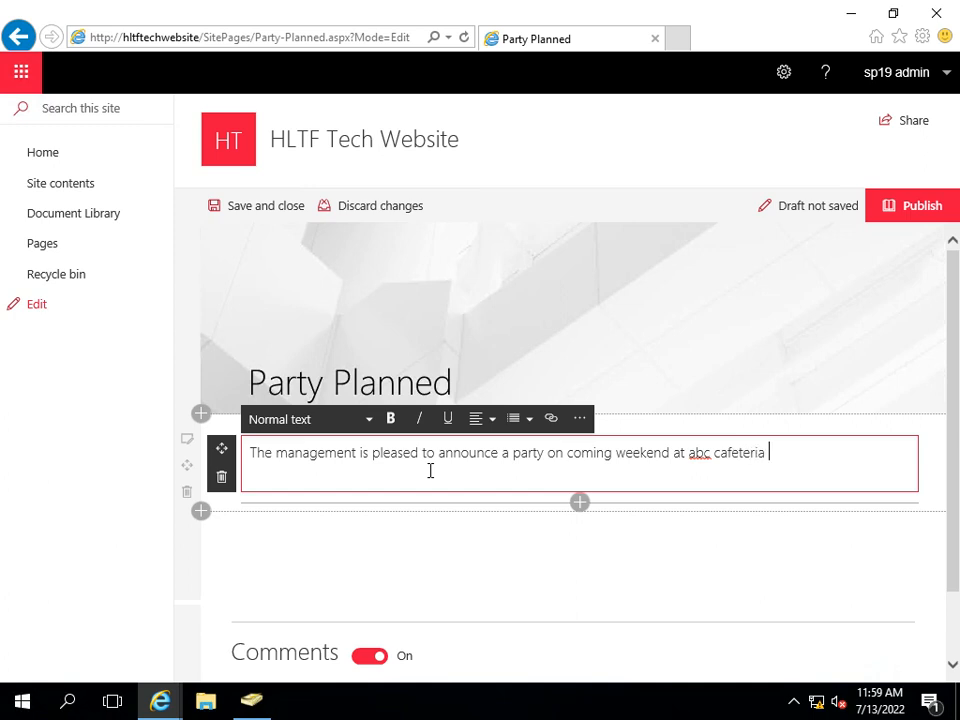
# Extend the announcement with a sentence saying that interested employees may register their name in HR department
pyautogui.write('INtere')
pyautogui.press('BackSpace')
pyautogui.press('BackSpace')
pyautogui.write('nterested pero')
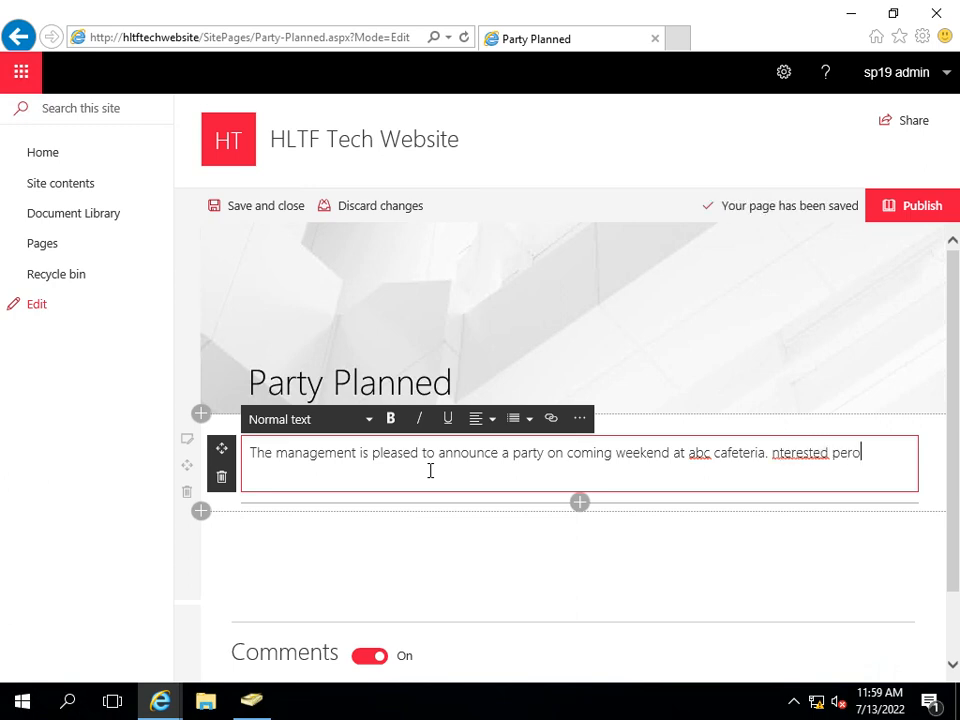
pyautogui.press('BackSpace')
pyautogui.press('BackSpace')
pyautogui.press('BackSpace')
pyautogui.press('BackSpace')
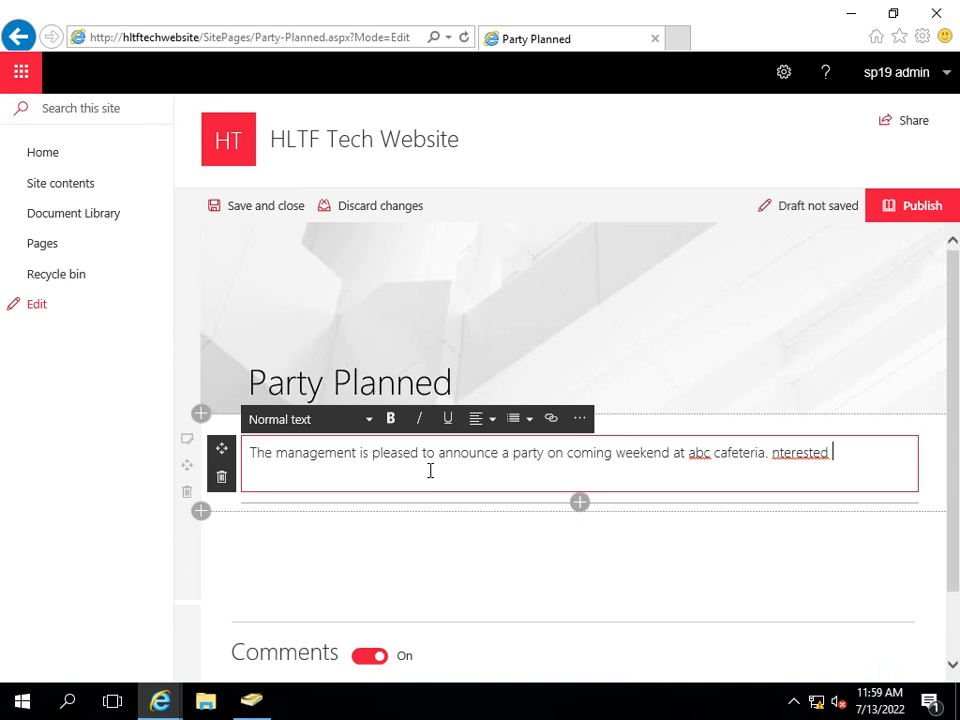
pyautogui.write('employees may register their ')
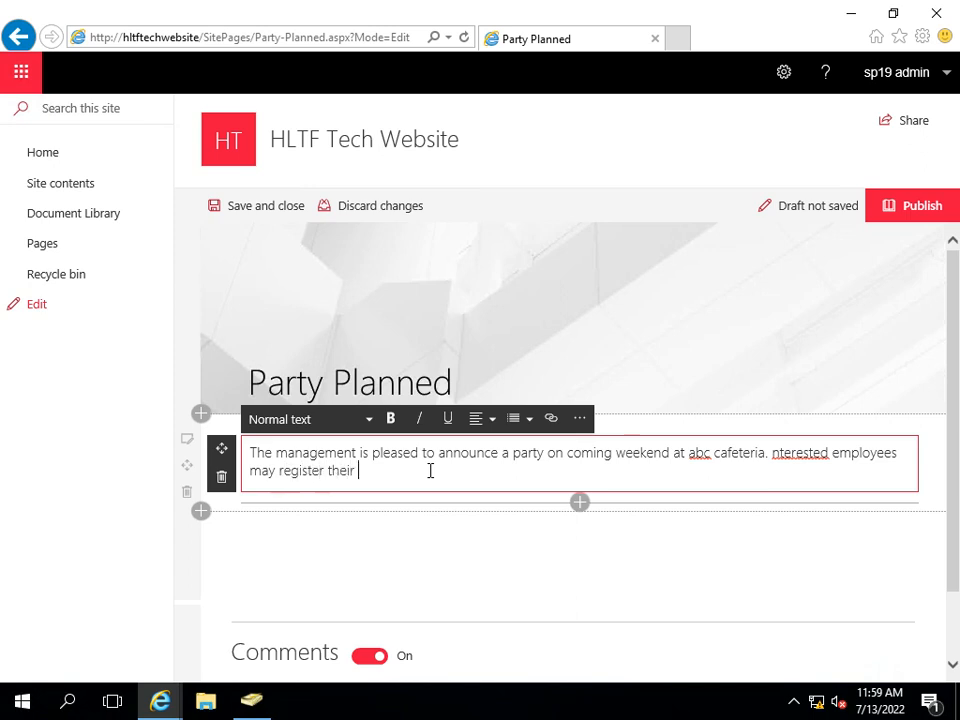
pyautogui.write('name in HR departmenty')
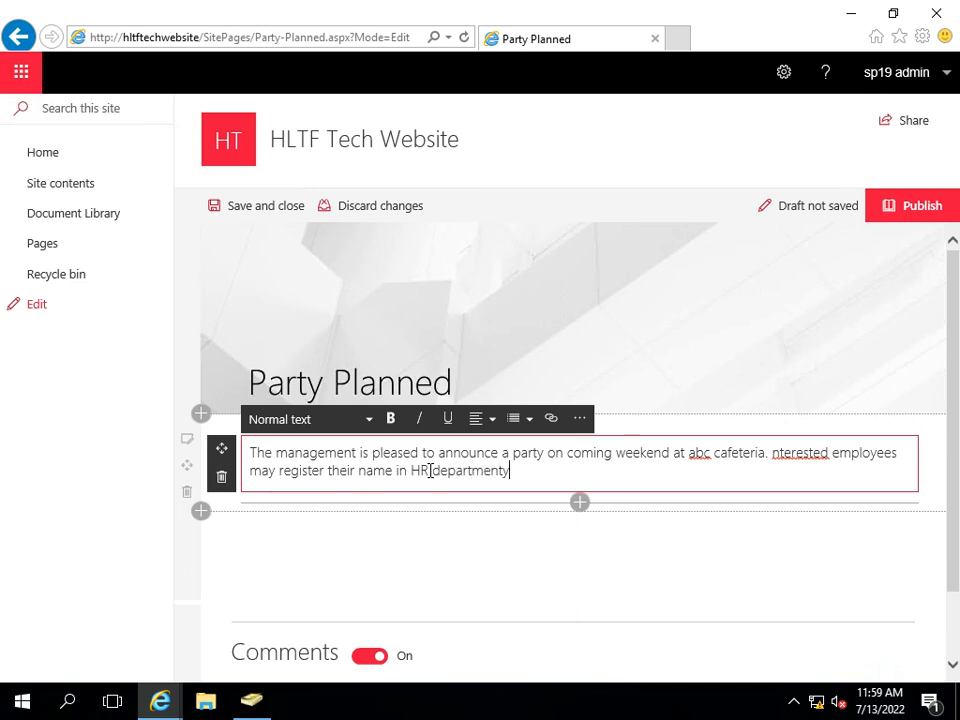
pyautogui.press('BackSpace')
pyautogui.write('tt')
# Correct the spelling in the new sentence to "Interested" and "department"
pyautogui.click(769, 453)
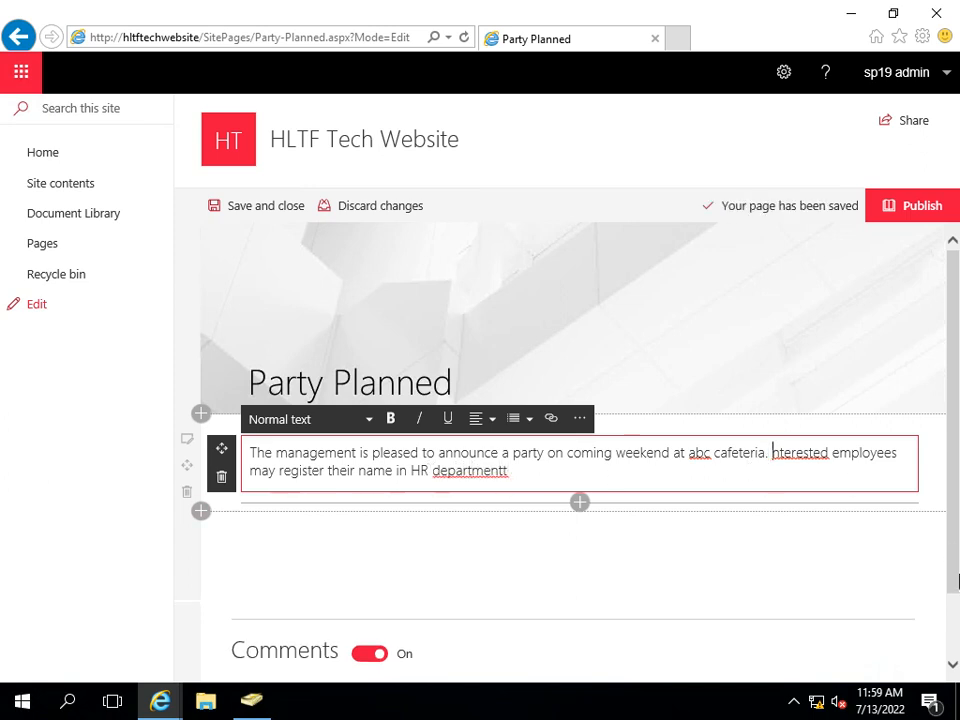
pyautogui.write('I')
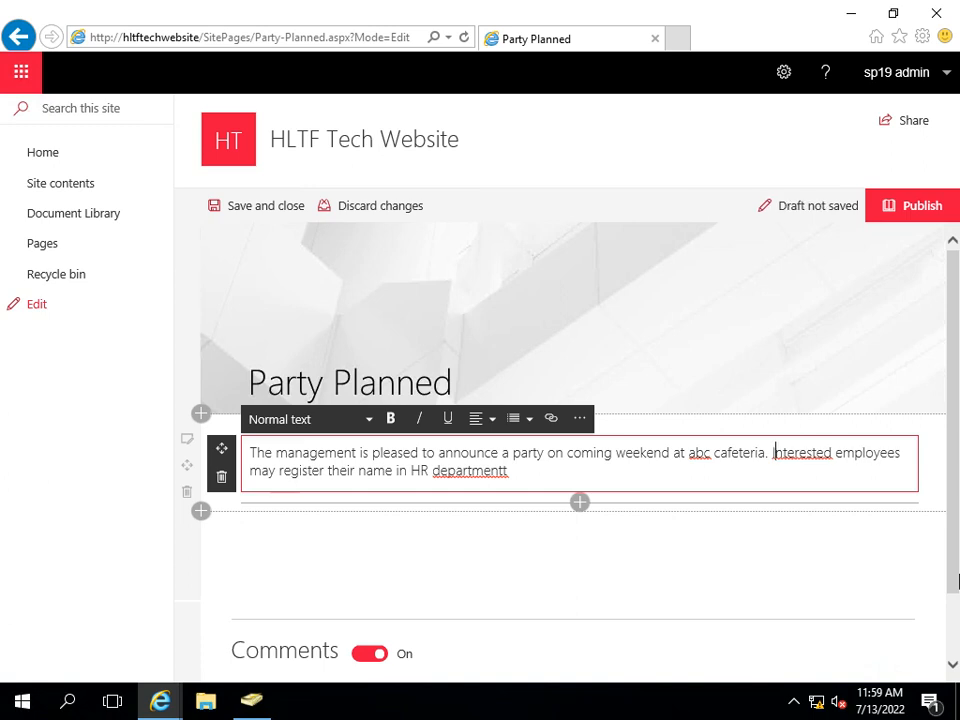
pyautogui.rightClick(484, 477)
pyautogui.click(581, 257)
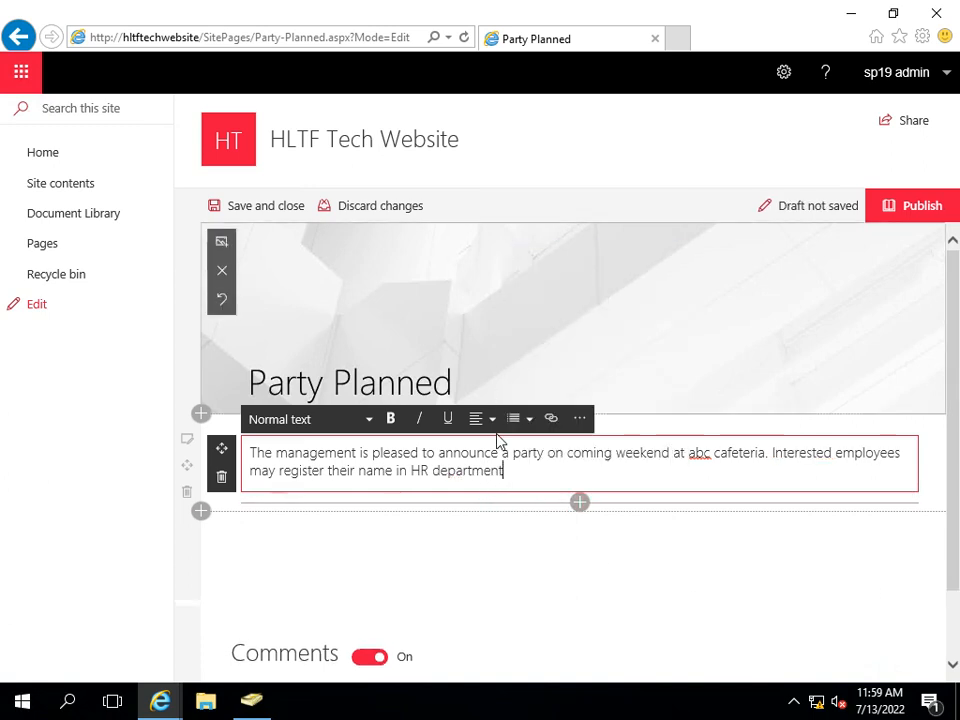
# Append "(in following list)" after "HR department" at the end of the announcement, without a space after the opening parenthesis
pyautogui.write('(')
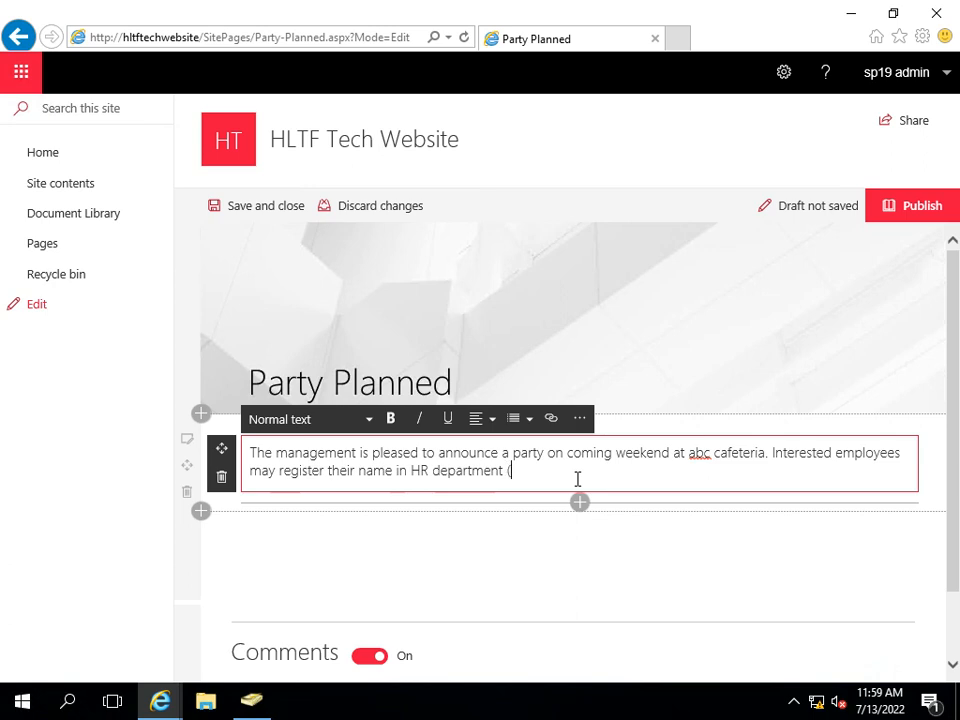
pyautogui.write(' in followingf')
pyautogui.press('BackSpace')
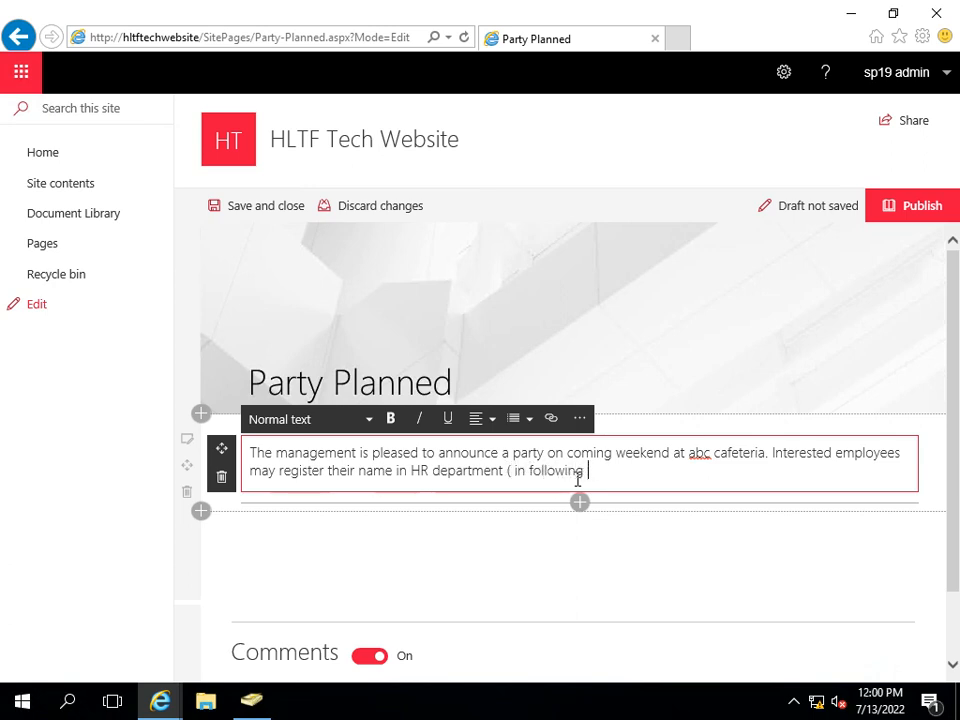
pyautogui.write('list')
pyautogui.moveTo(609, 470); pyautogui.dragTo(508, 471)
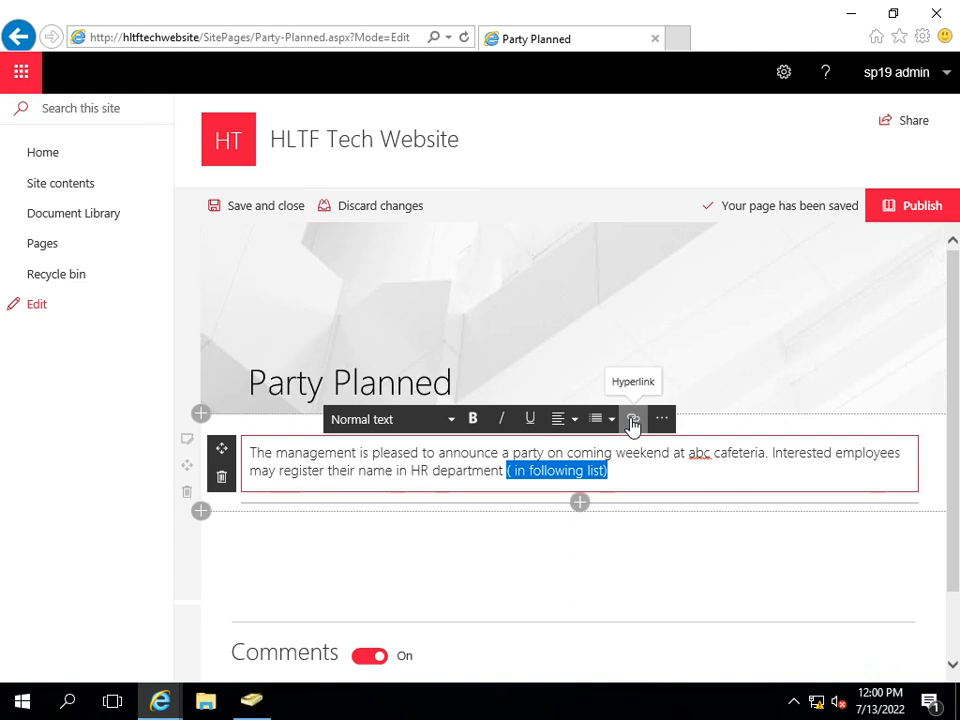
pyautogui.click(518, 471)
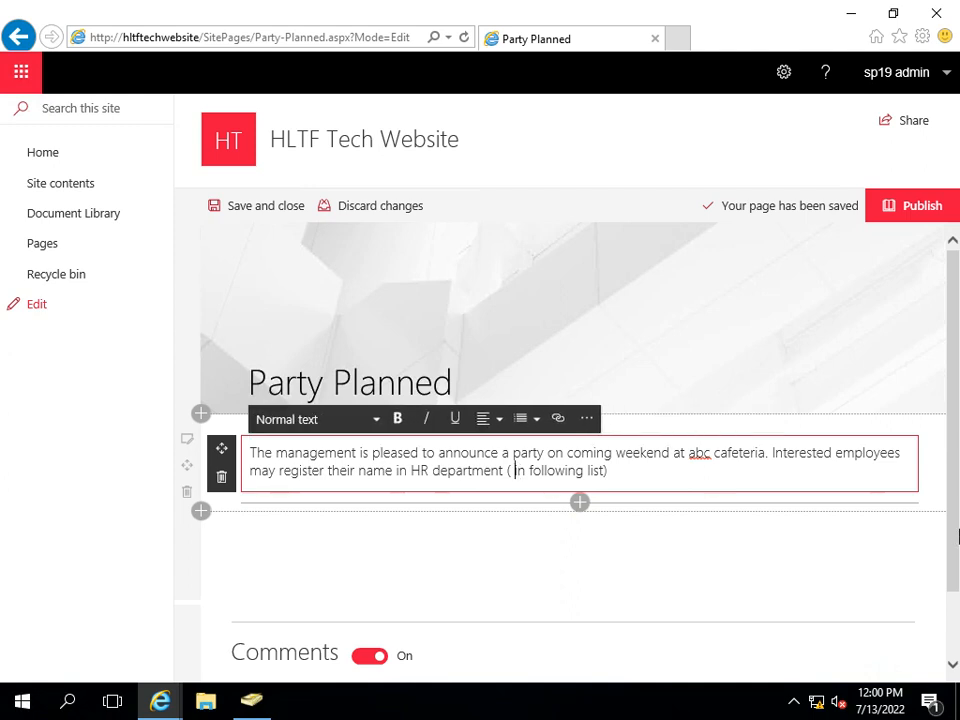
pyautogui.press('BackSpace')
pyautogui.press('Right')
pyautogui.press('Right')
pyautogui.press('Right')
pyautogui.press('Right')
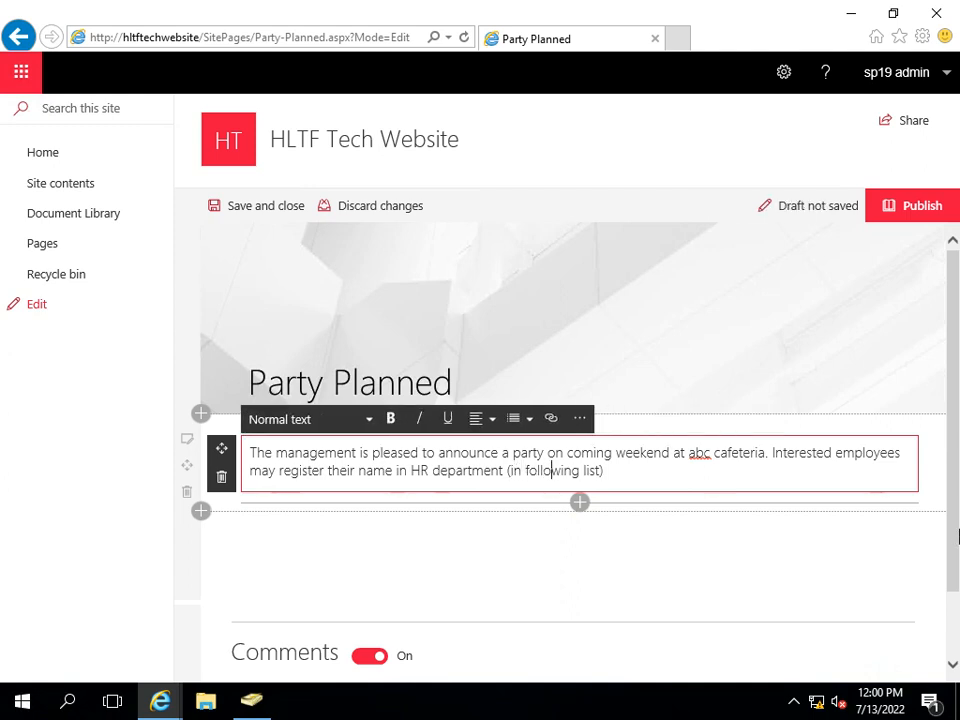
pyautogui.press('Right')
pyautogui.press('Right')
pyautogui.press('Right')
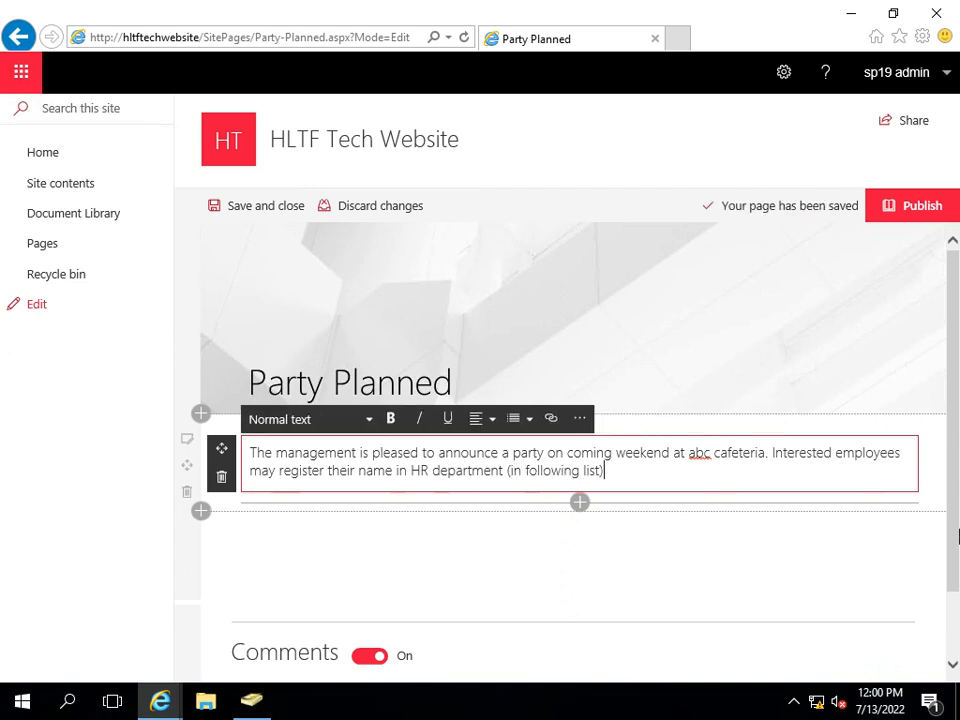
# Delete the "(in following list)" remark so that the announcement ends with "HR department"
pyautogui.press('BackSpace')
pyautogui.press('BackSpace')
pyautogui.press('BackSpace')
pyautogui.press('BackSpace')
pyautogui.press('BackSpace')
pyautogui.press('BackSpace')
pyautogui.press('BackSpace')
pyautogui.press('BackSpace')
pyautogui.press('BackSpace')
pyautogui.press('BackSpace')
pyautogui.press('BackSpace')
pyautogui.press('BackSpace')
pyautogui.press('BackSpace')
pyautogui.press('BackSpace')
pyautogui.press('BackSpace')
pyautogui.press('BackSpace')
pyautogui.press('BackSpace')
pyautogui.press('BackSpace')
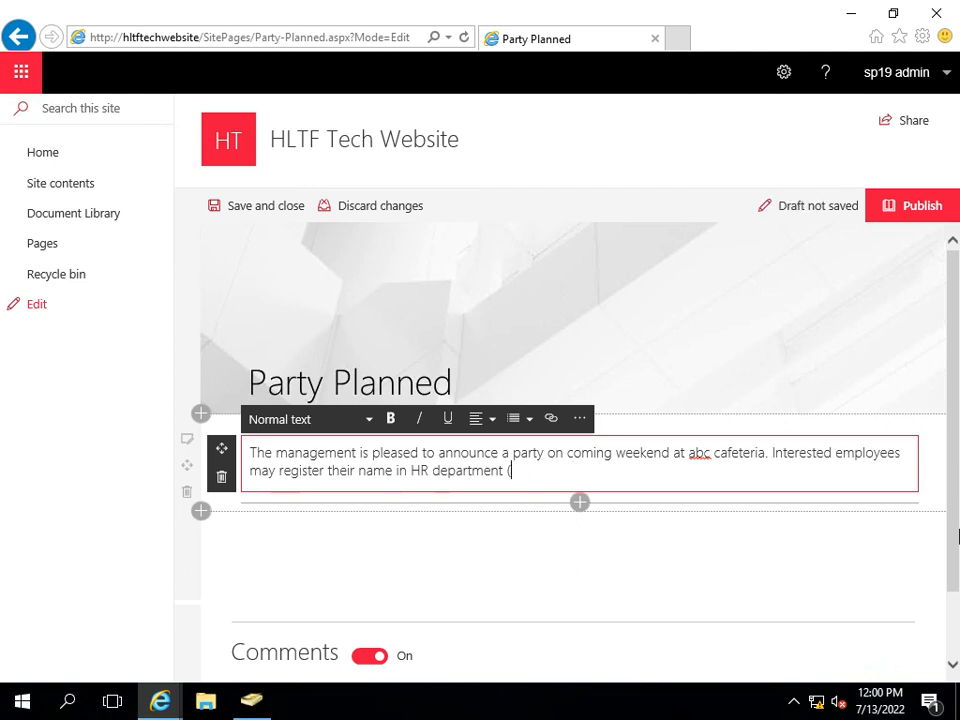
pyautogui.press('BackSpace')
pyautogui.press('BackSpace')
pyautogui.press('BackSpace')
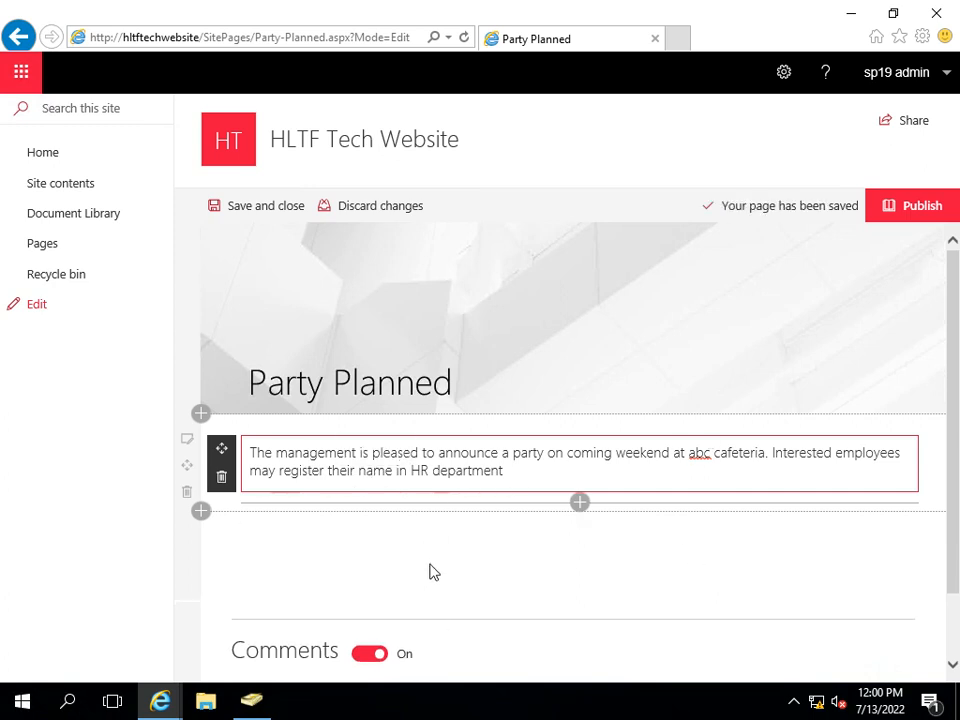
# Save and close the "Party Planned" news post
pyautogui.click(242, 212)
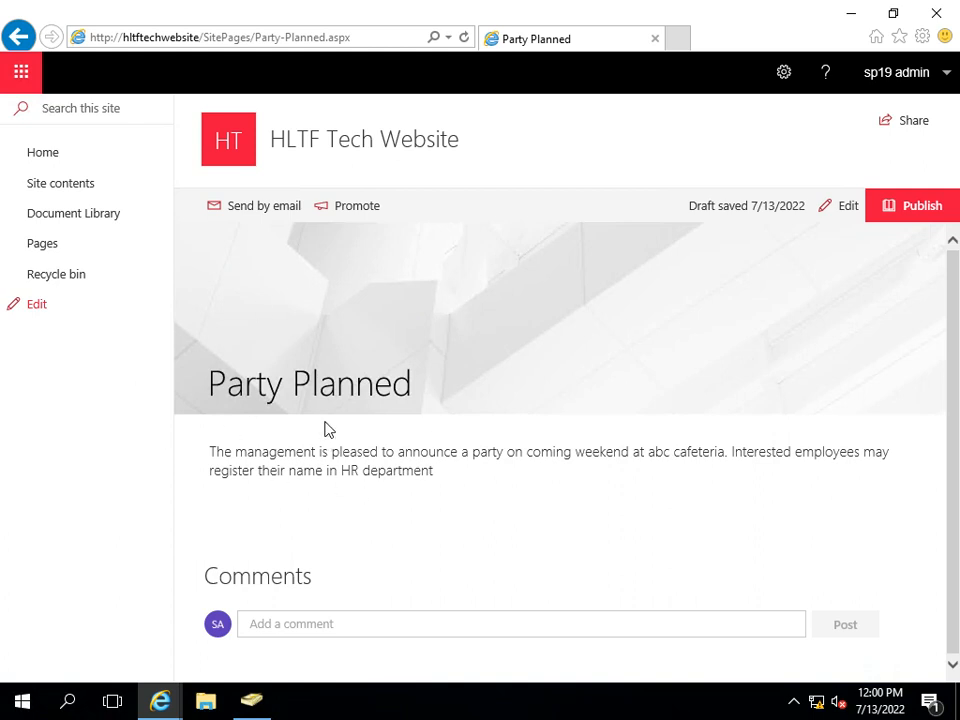
# Reopen the post for editing and switch its comments off and back on
pyautogui.click(848, 207)
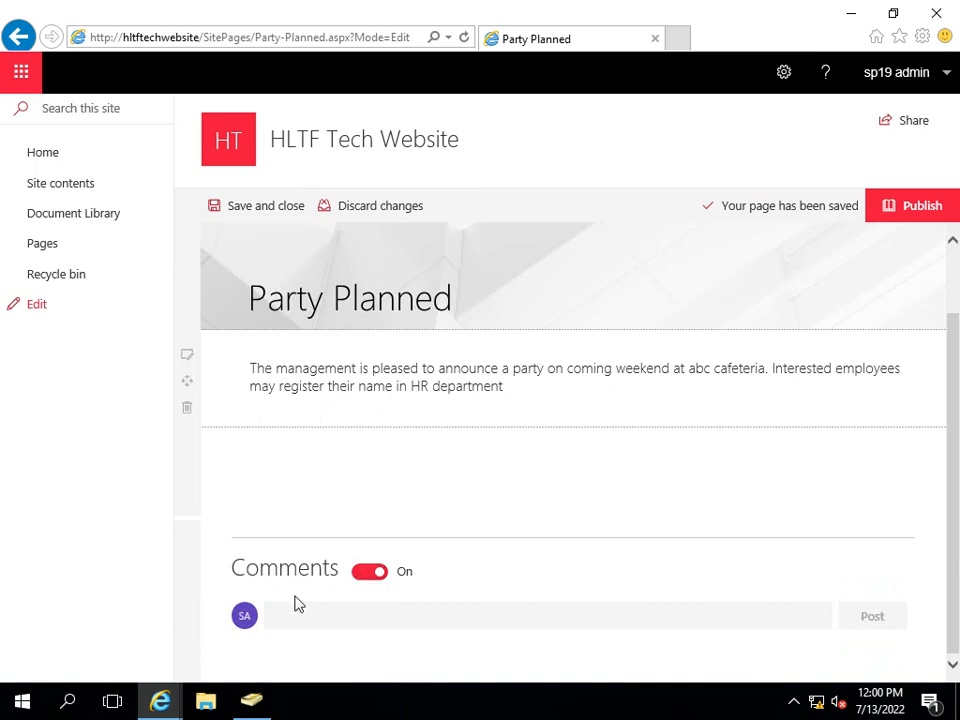
pyautogui.click(371, 579)
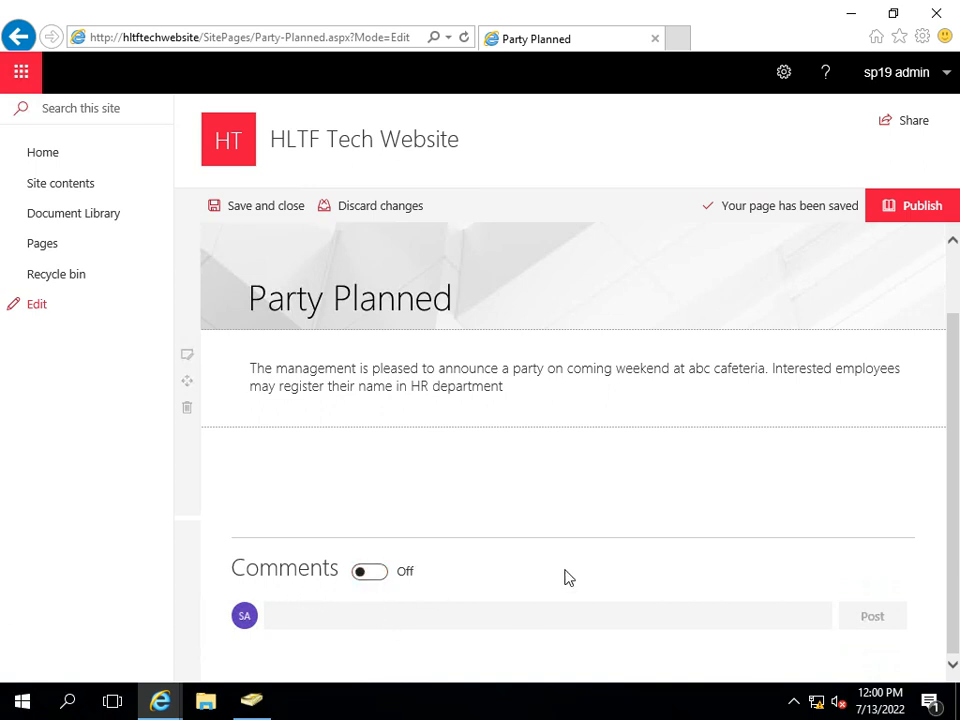
pyautogui.click(373, 581)
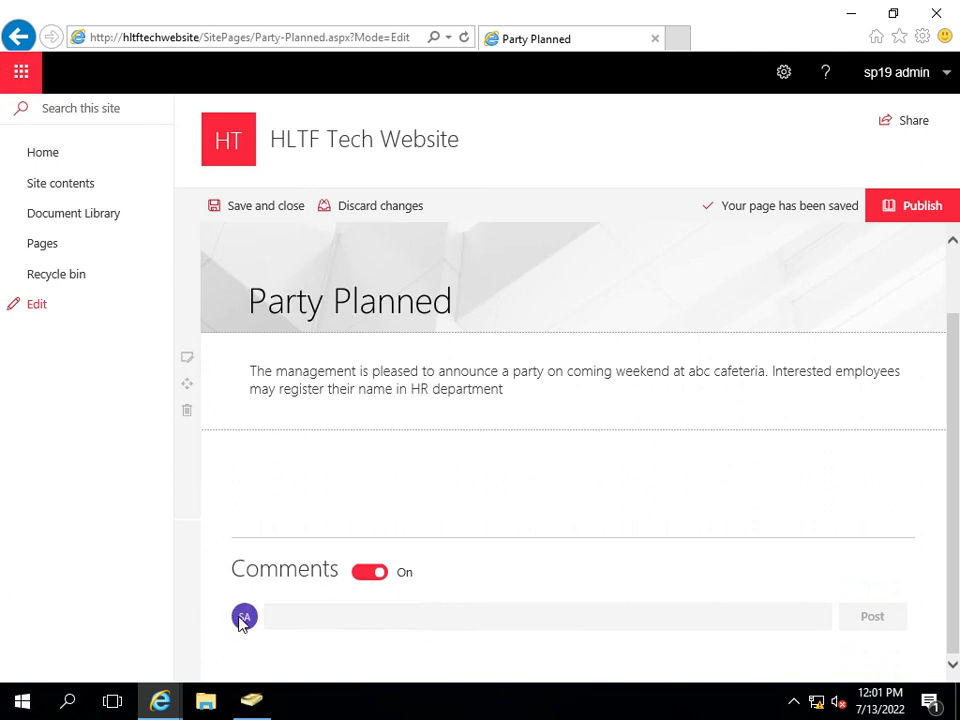
# Publish the updated "Party Planned" post and go back to the site's home page
pyautogui.moveTo(597, 446)
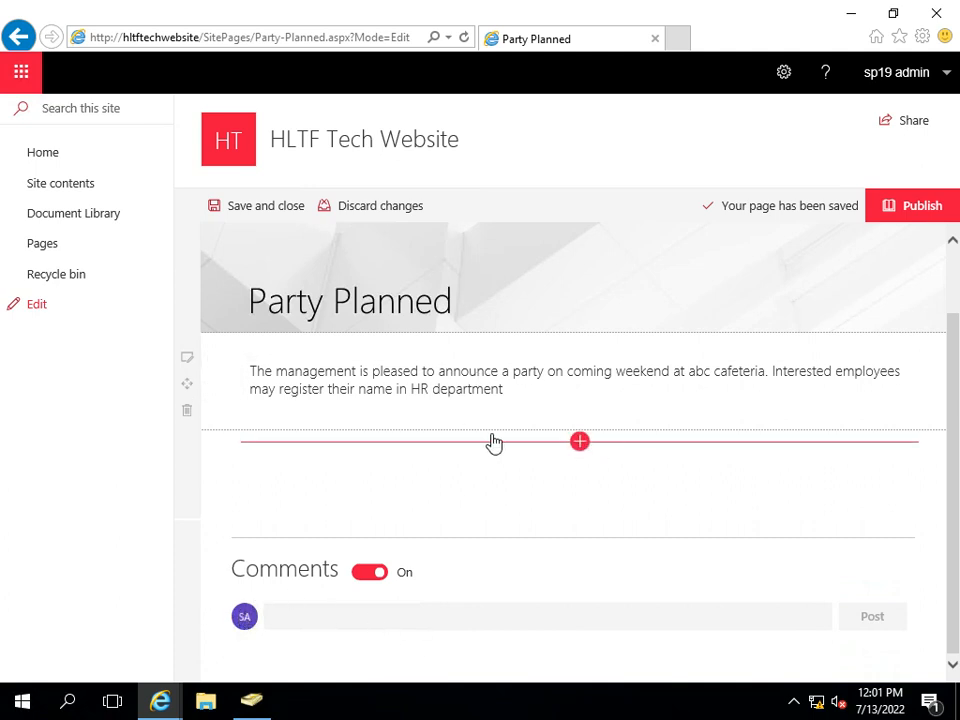
pyautogui.click(918, 215)
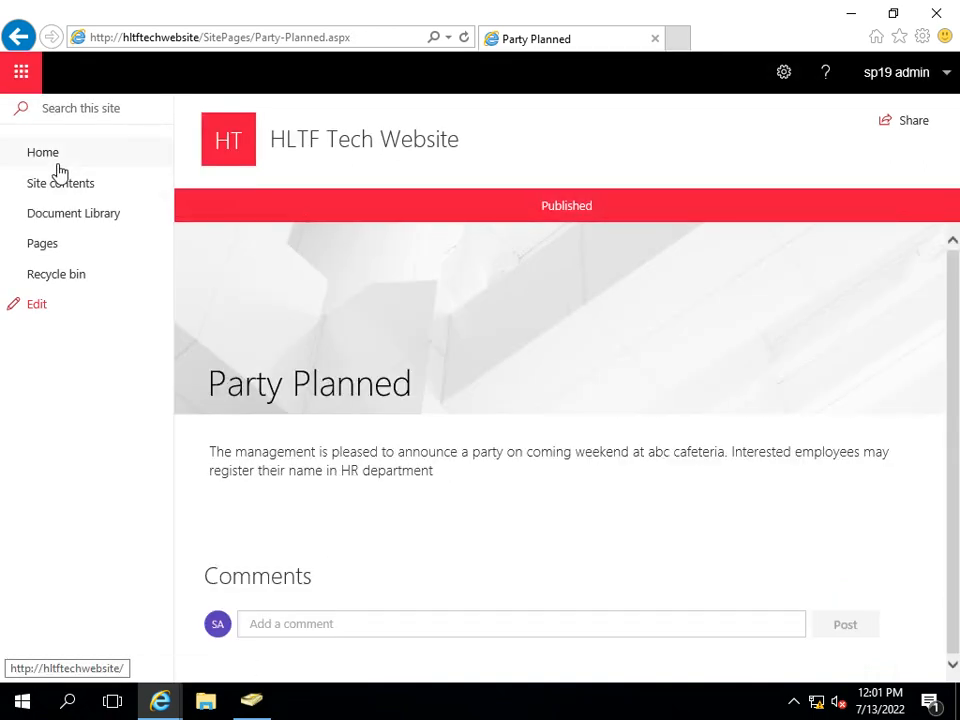
pyautogui.click(59, 163)
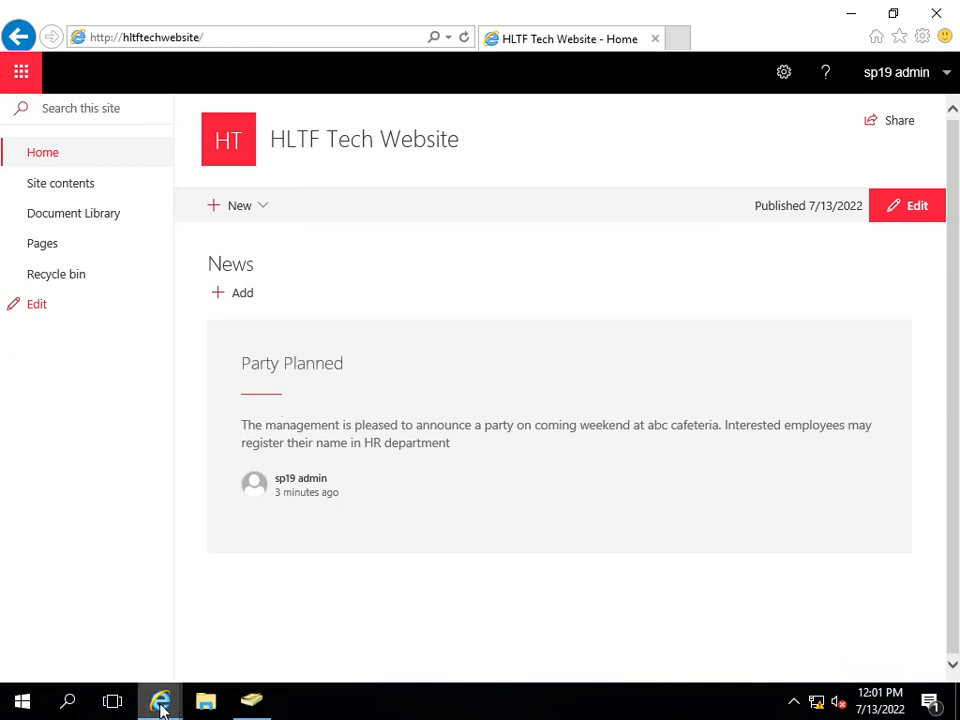
# Switch to the manager account's private browser window and reload the home page to check its News section
pyautogui.moveTo(160, 704)
pyautogui.click(253, 628)
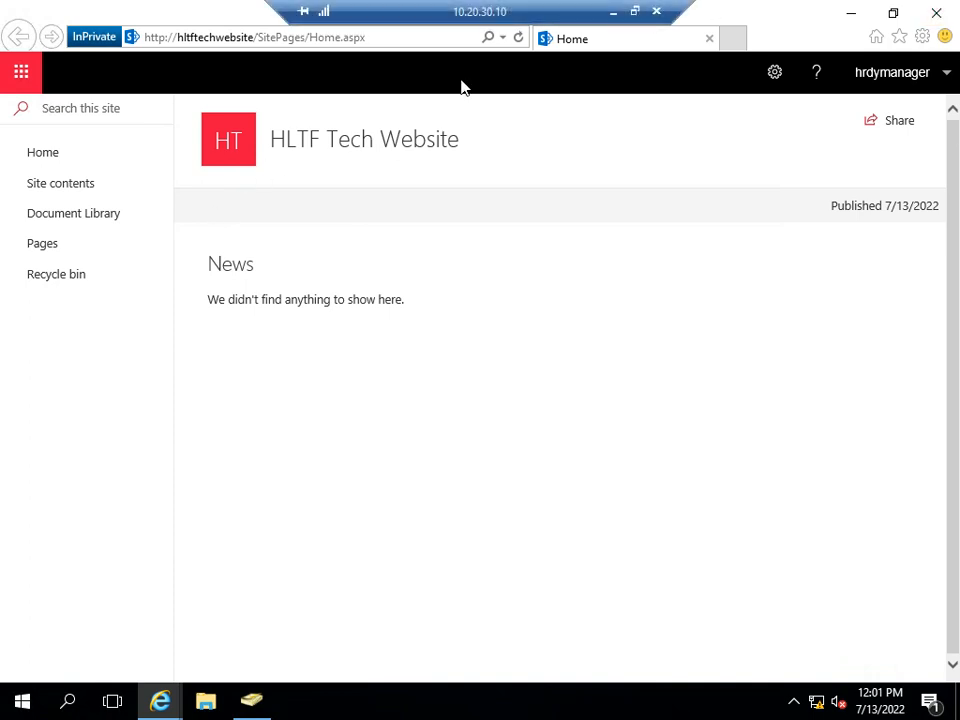
pyautogui.click(518, 38)
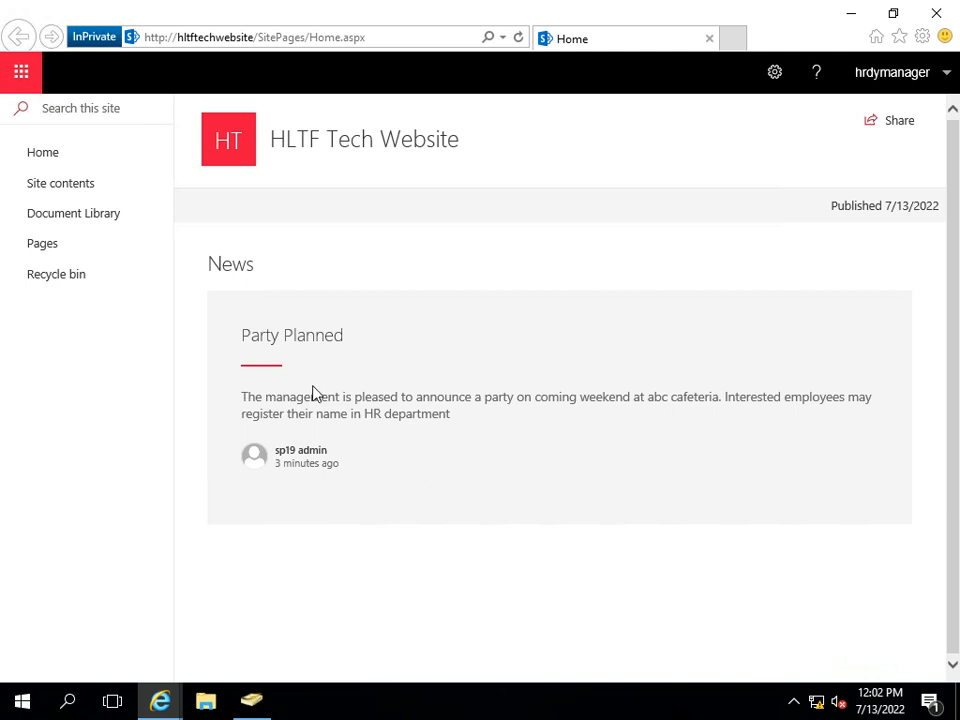
# Return to the administrator's browser window, create a news post titled "Overtime Submission Date" and publish it
pyautogui.moveTo(160, 706)
pyautogui.click(160, 618)
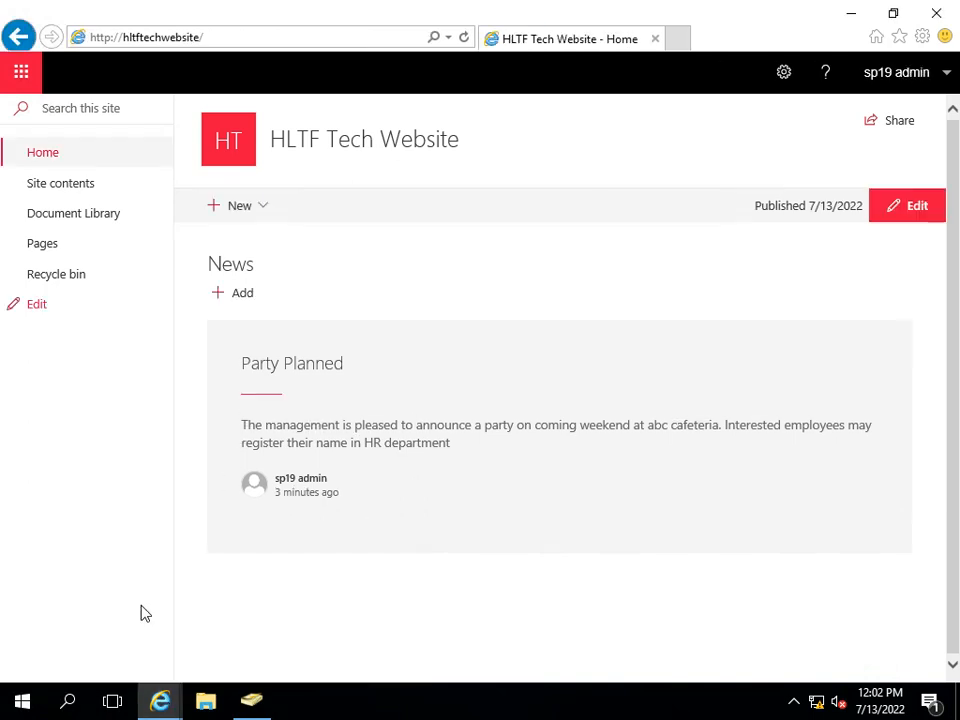
pyautogui.click(242, 295)
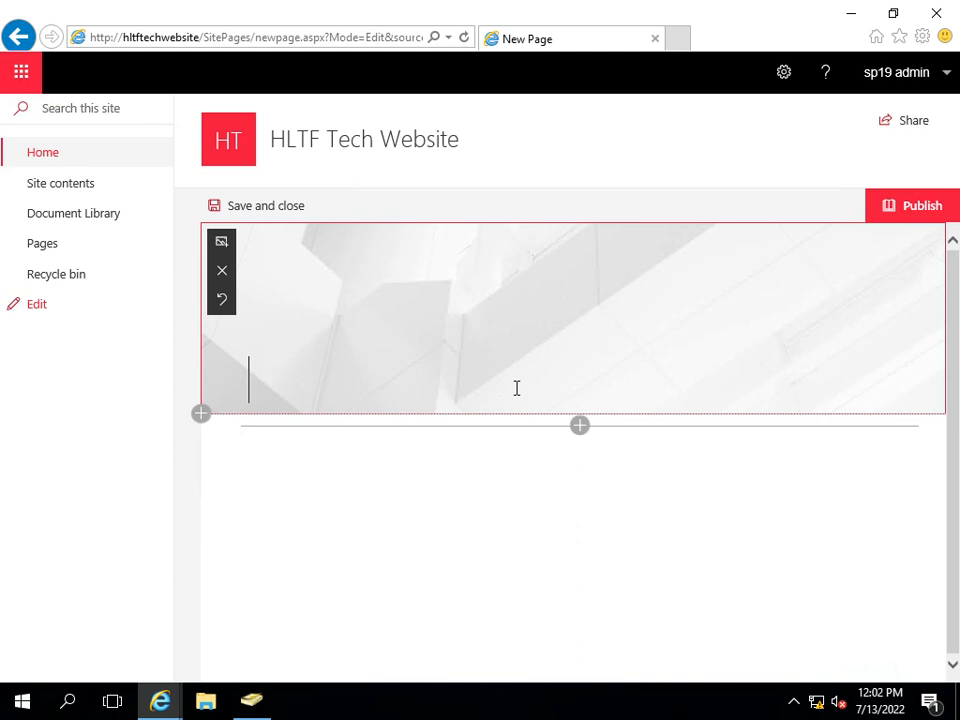
pyautogui.write('Overtime S')
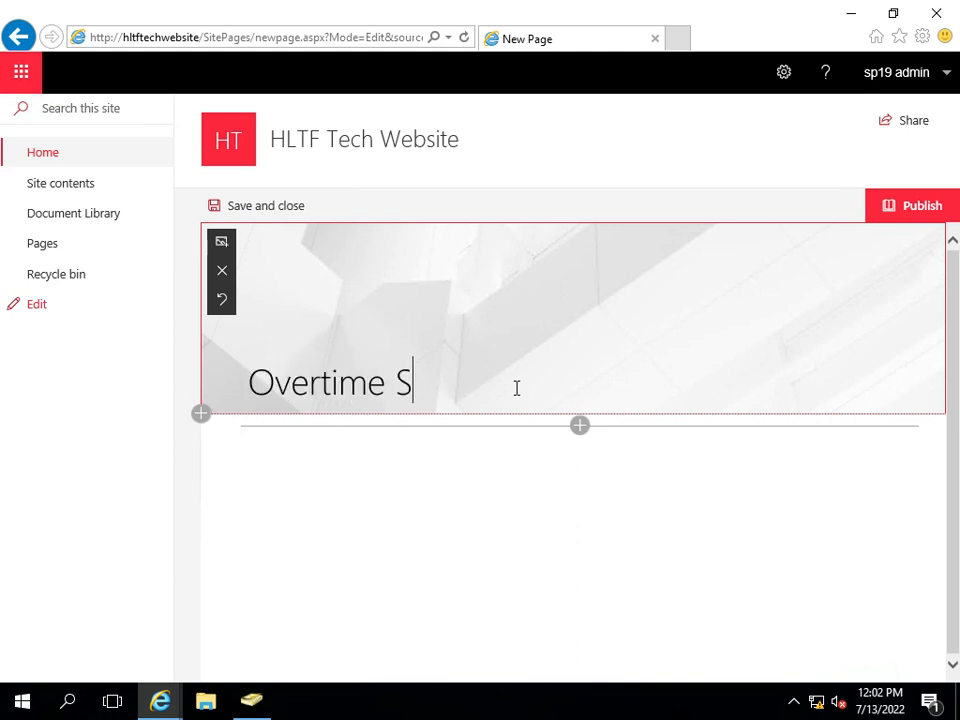
pyautogui.write('ubmissio')
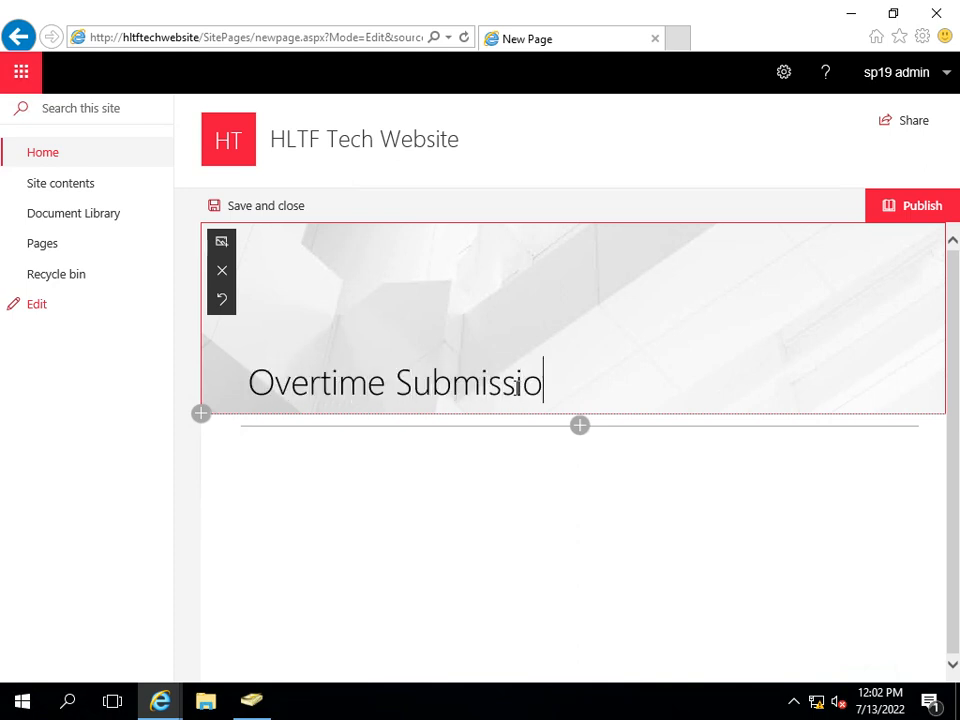
pyautogui.write('n Date')
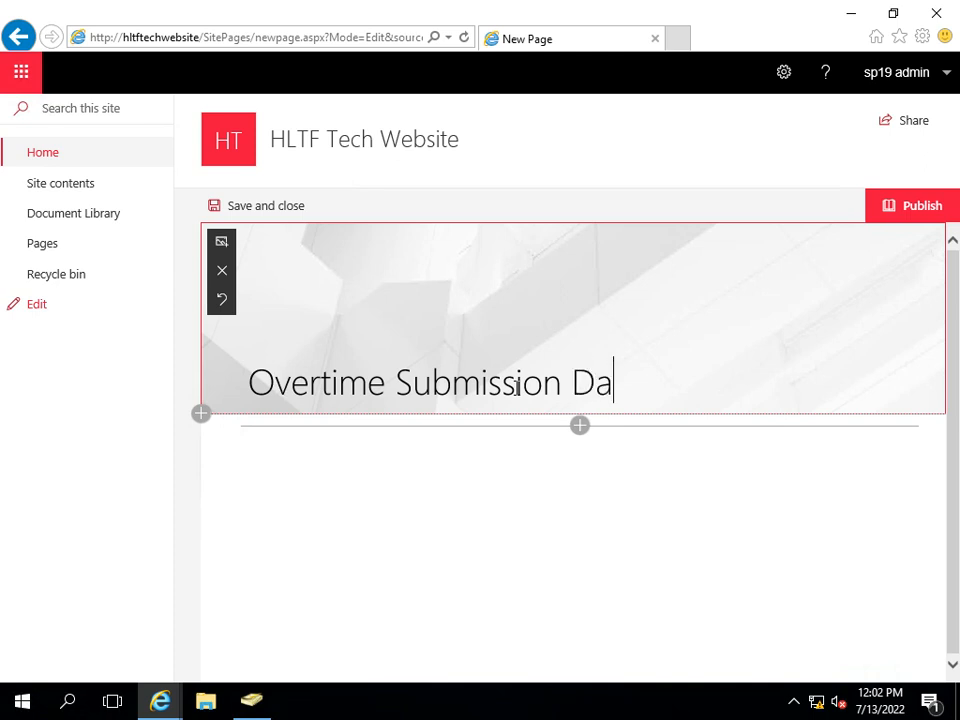
pyautogui.click(907, 222)
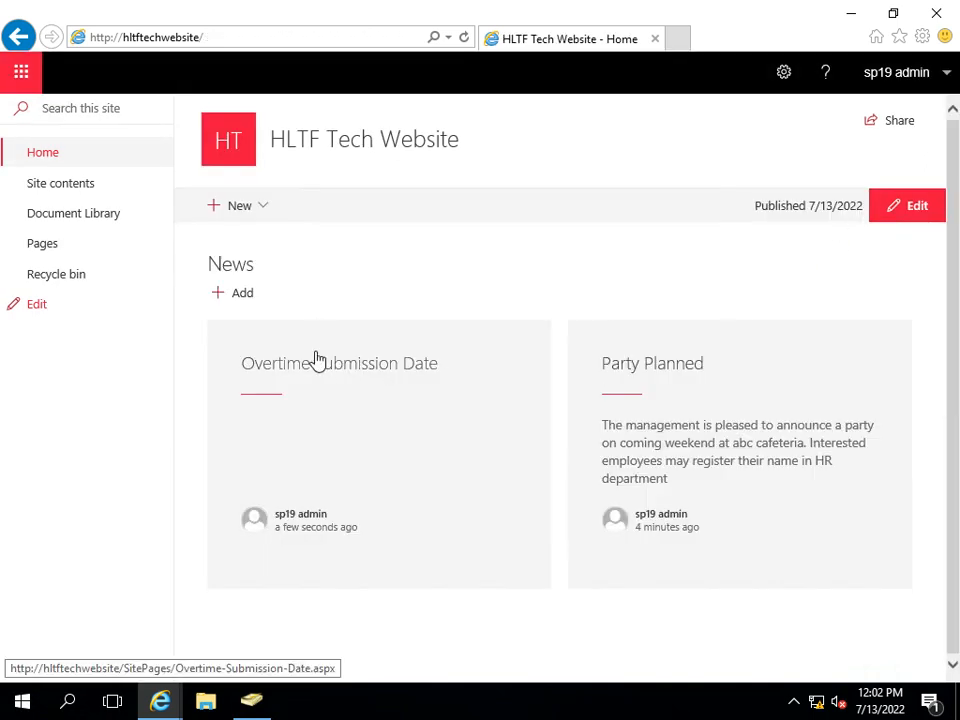
# Open the "Overtime Submission Date" news post from the home page for editing
pyautogui.click(274, 377)
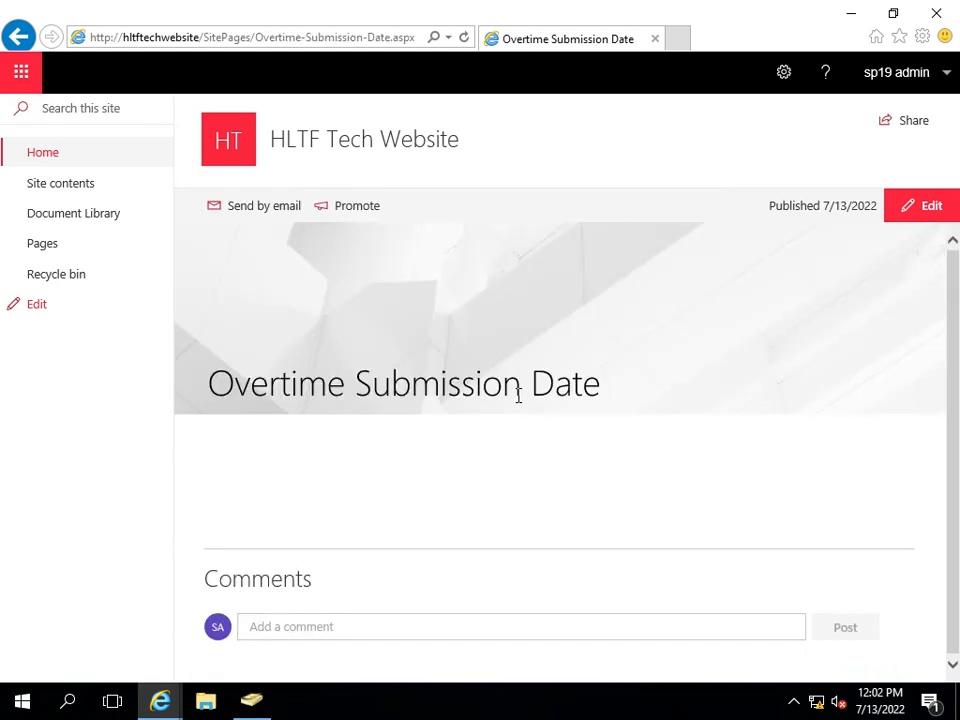
pyautogui.click(921, 203)
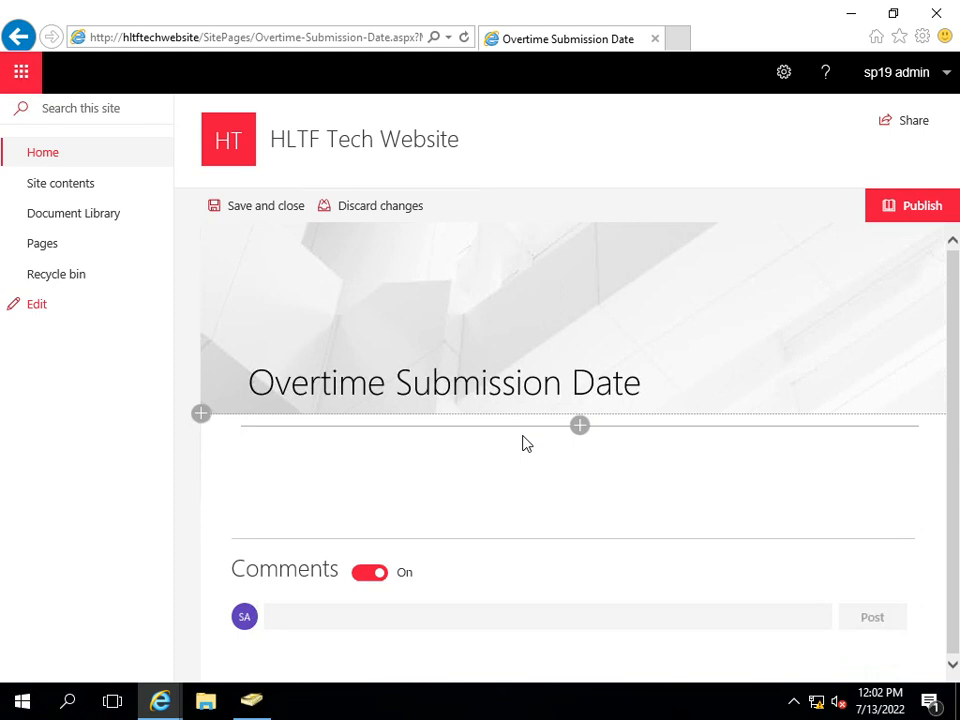
pyautogui.click(426, 313)
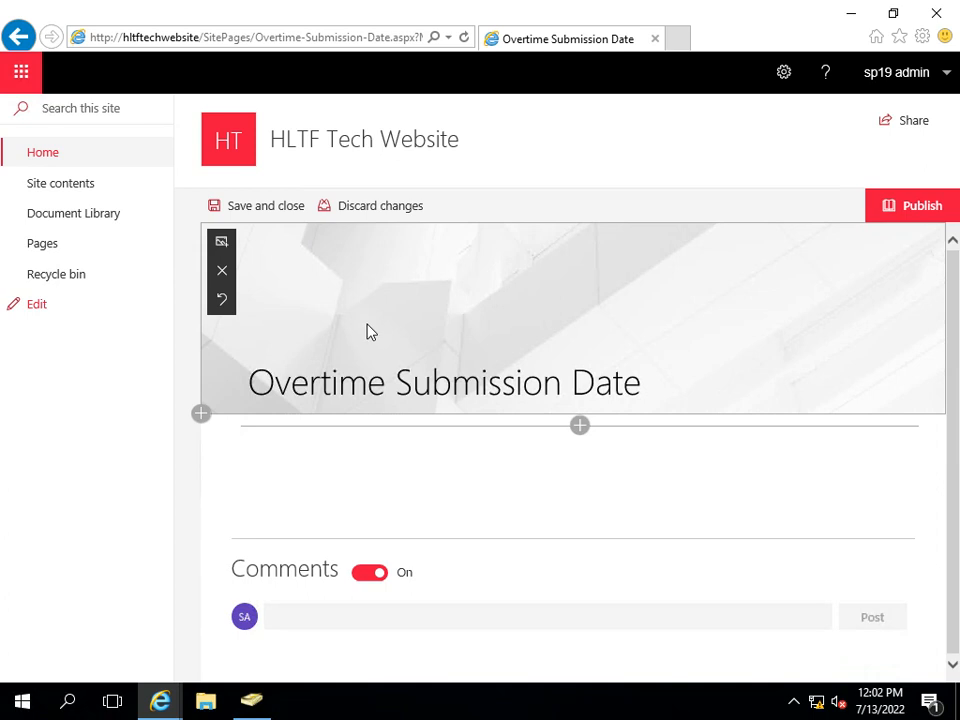
# Add a Text web part below the title banner reading "It is informed that the overtime submission date has been delayed till 20 July, 2022"
pyautogui.click(580, 426)
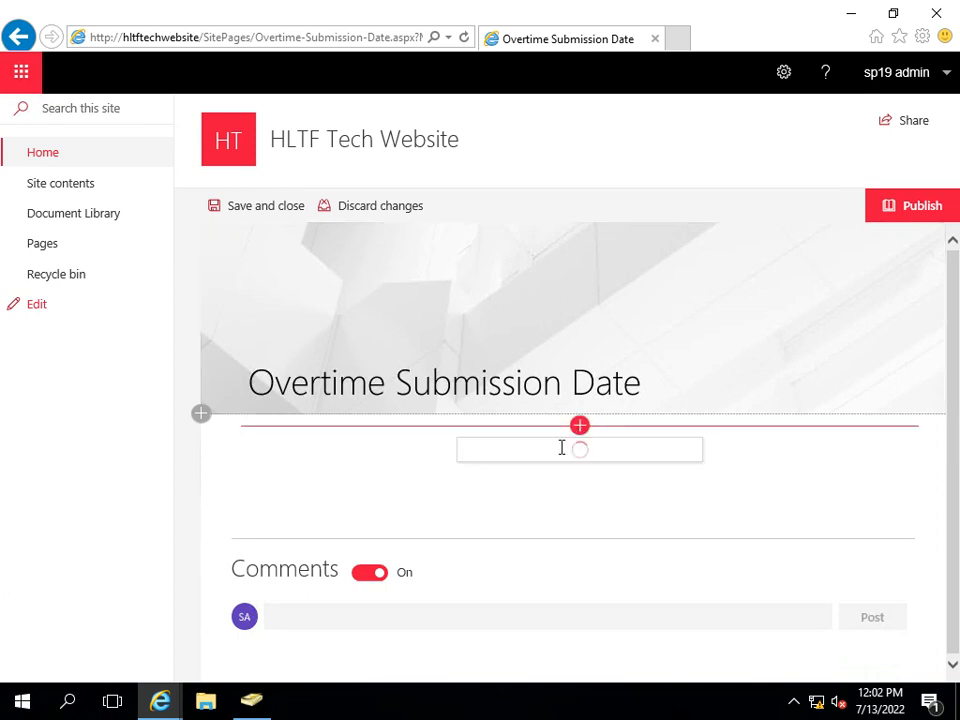
pyautogui.click(508, 534)
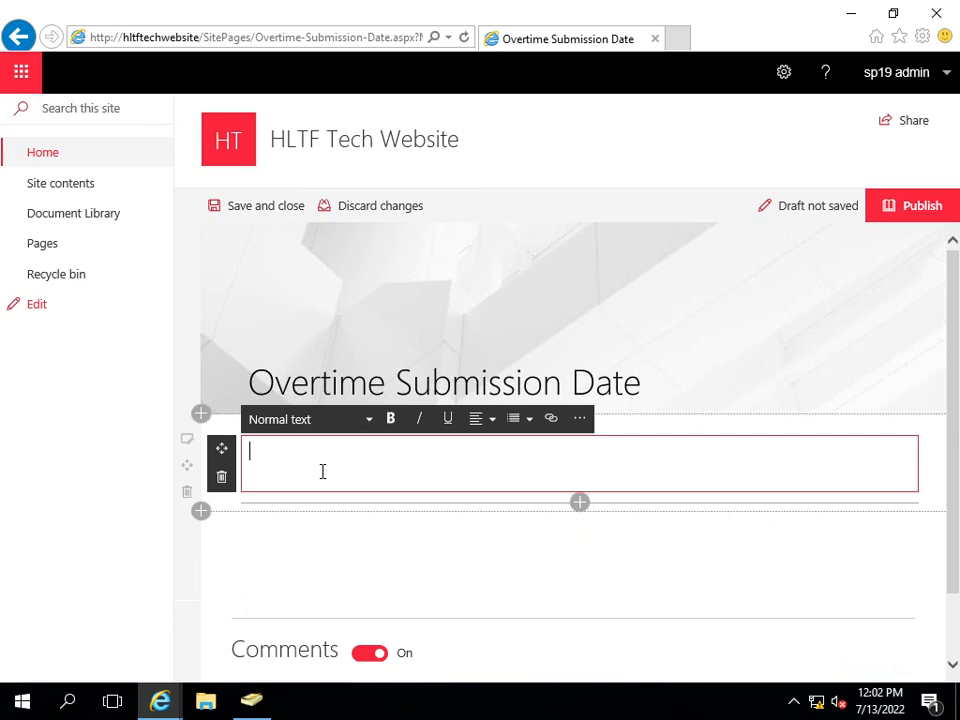
pyautogui.write('Iit ed t')
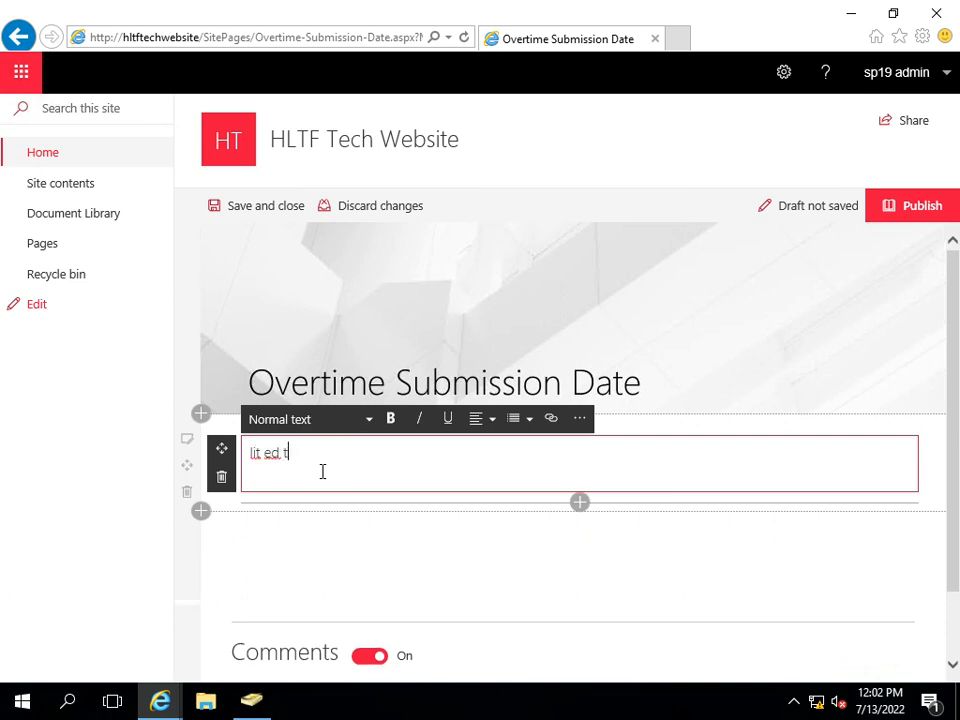
pyautogui.write('hat the')
pyautogui.press('Delete')
pyautogui.press('Delete')
pyautogui.press('Delete')
pyautogui.write('It is inform')
pyautogui.press('Delete')
pyautogui.write('e ')
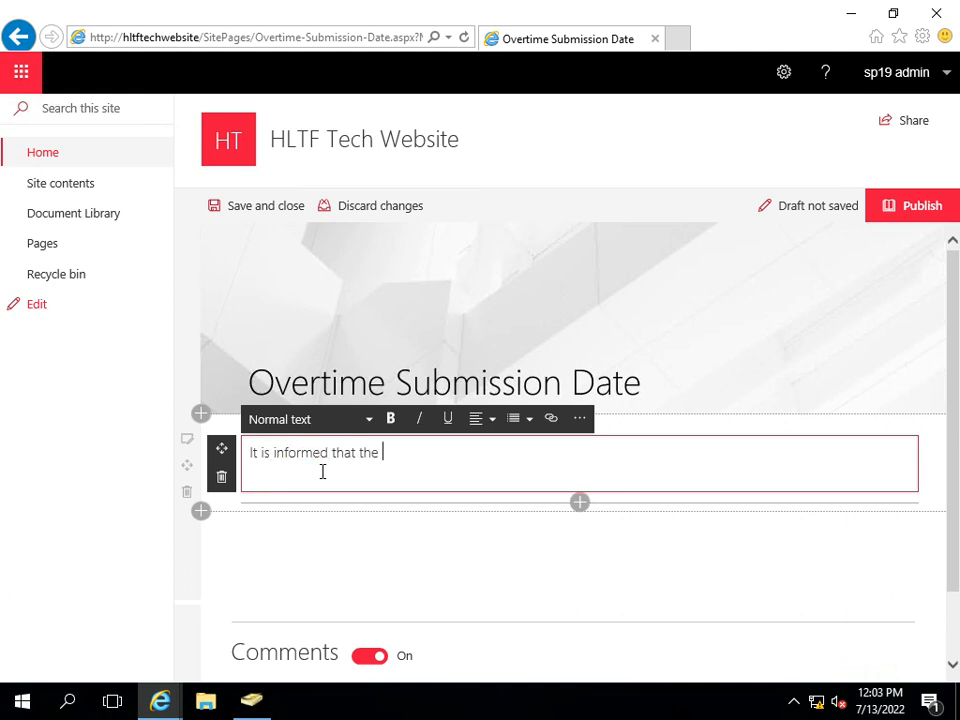
pyautogui.write('oovertim')
pyautogui.press('BackSpace')
pyautogui.press('BackSpace')
pyautogui.write('time submission date')
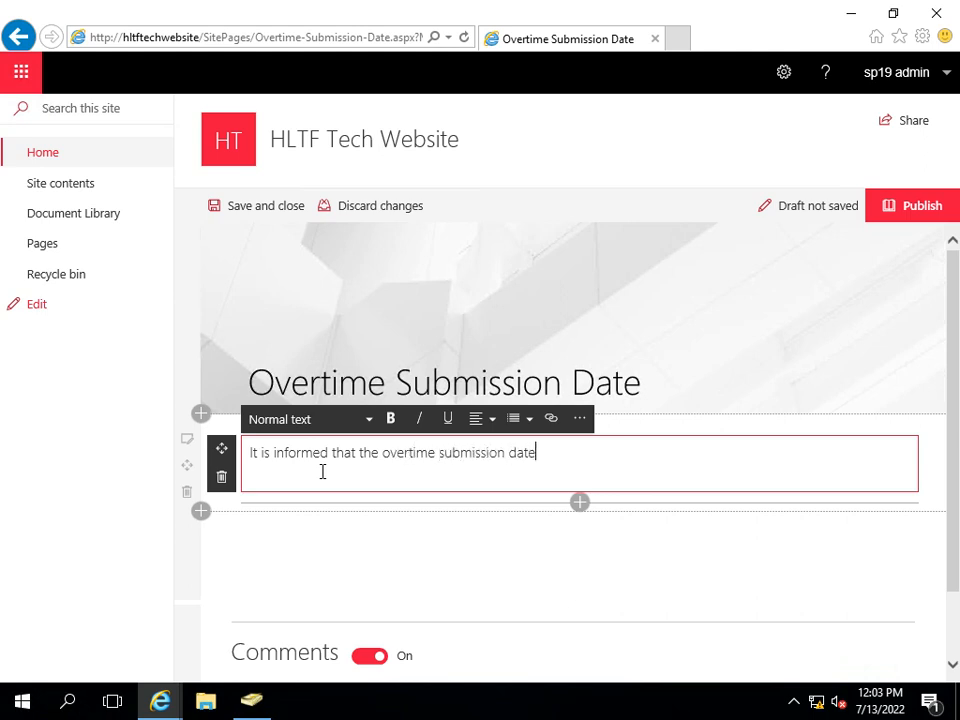
pyautogui.write(' has been delayed till 20 July,')
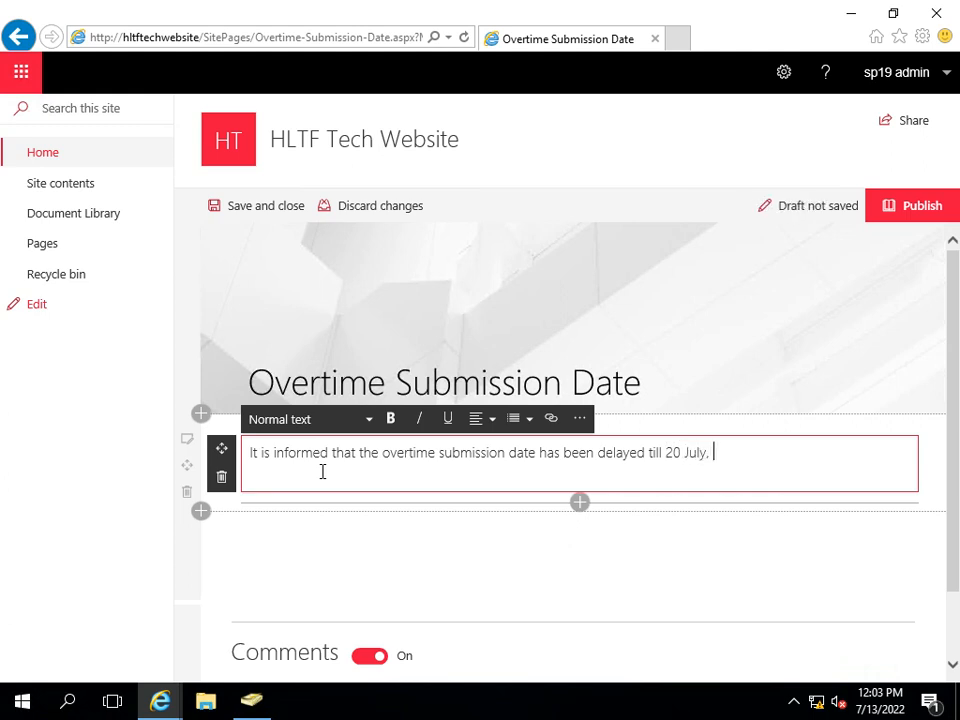
pyautogui.write('2022')
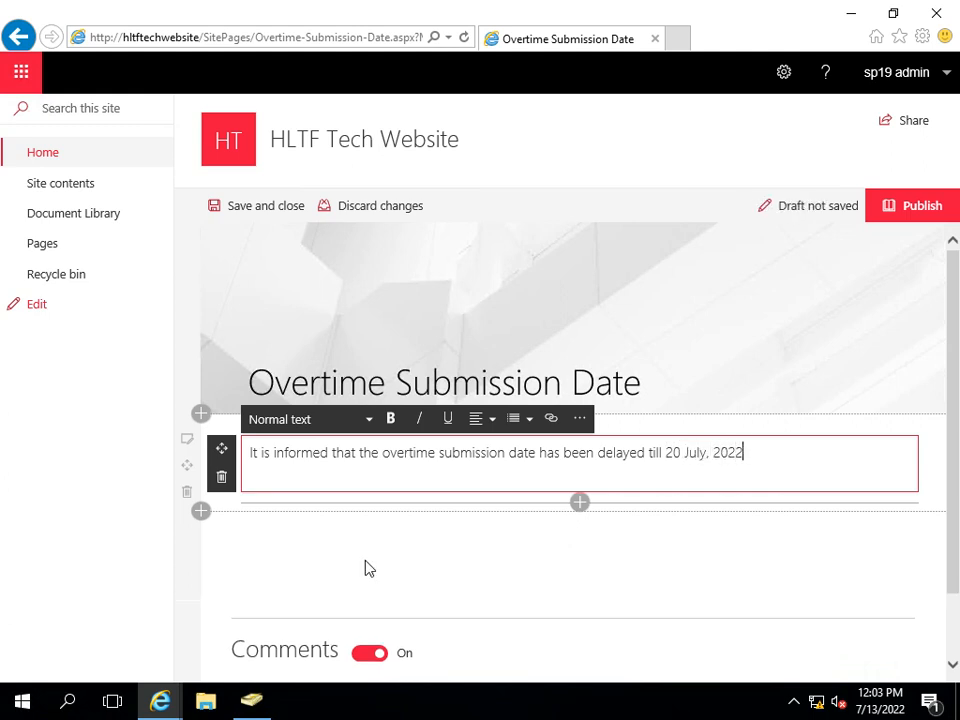
pyautogui.click(365, 561)
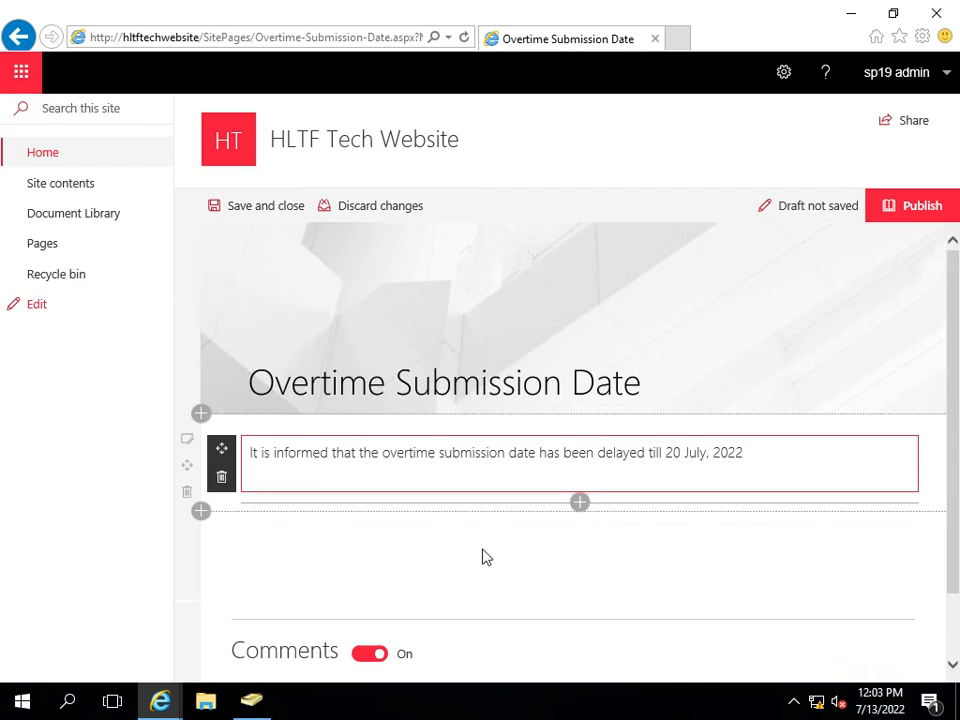
# Turn off comments for the "Overtime Submission Date" post and publish it
pyautogui.scroll(-2, 530, 517)
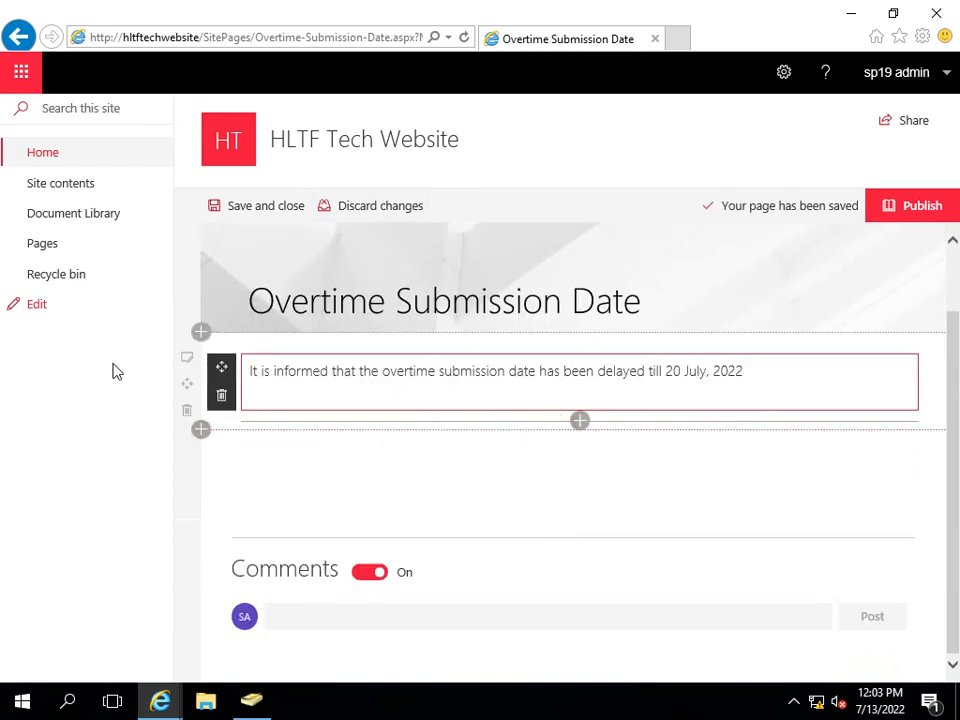
pyautogui.click(358, 574)
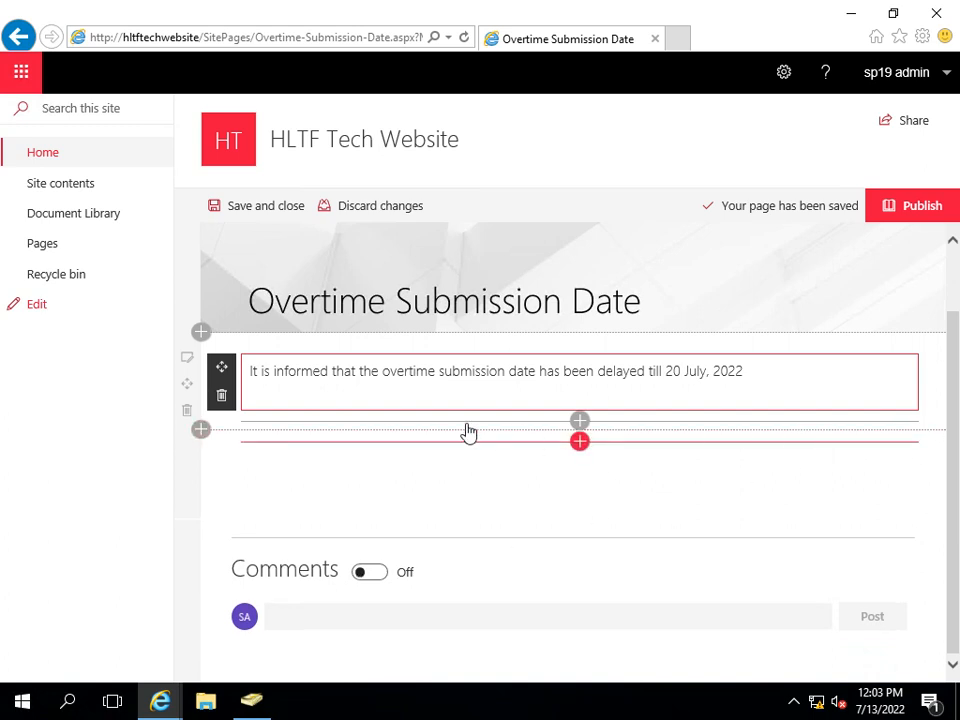
pyautogui.click(911, 210)
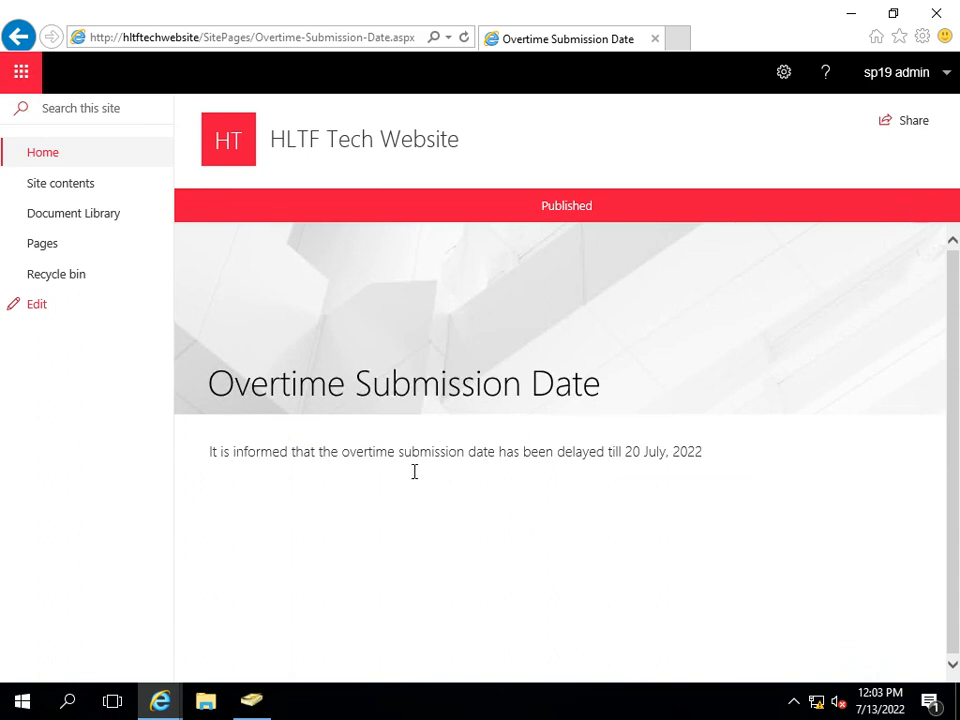
# Check the home page's News section in the manager account's private browser window, and return to the administrator's window
pyautogui.moveTo(170, 705)
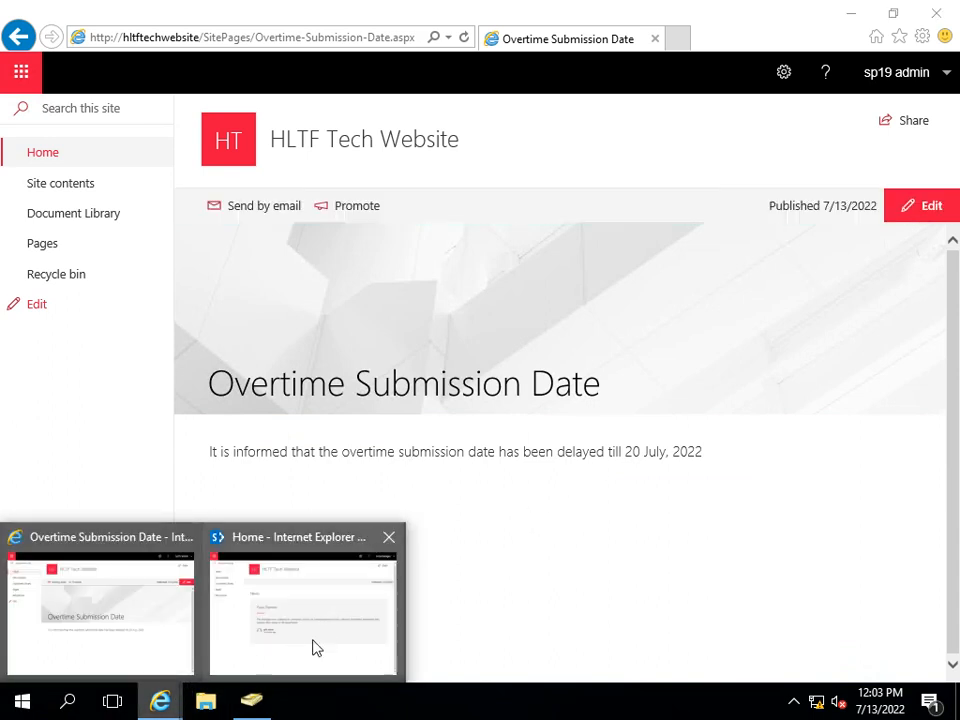
pyautogui.click(315, 647)
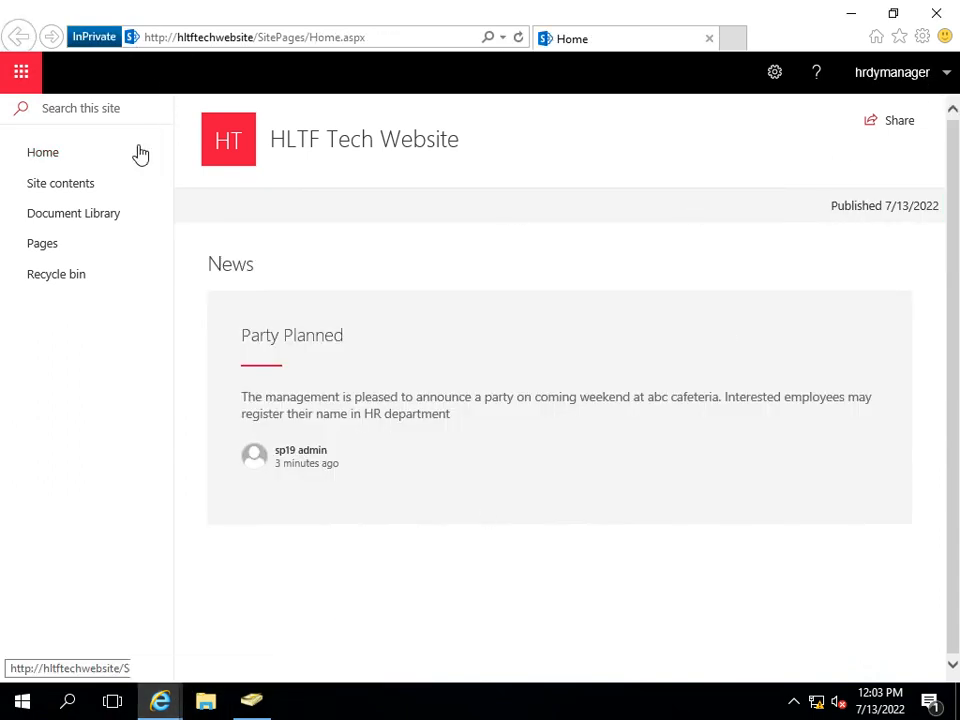
pyautogui.click(43, 154)
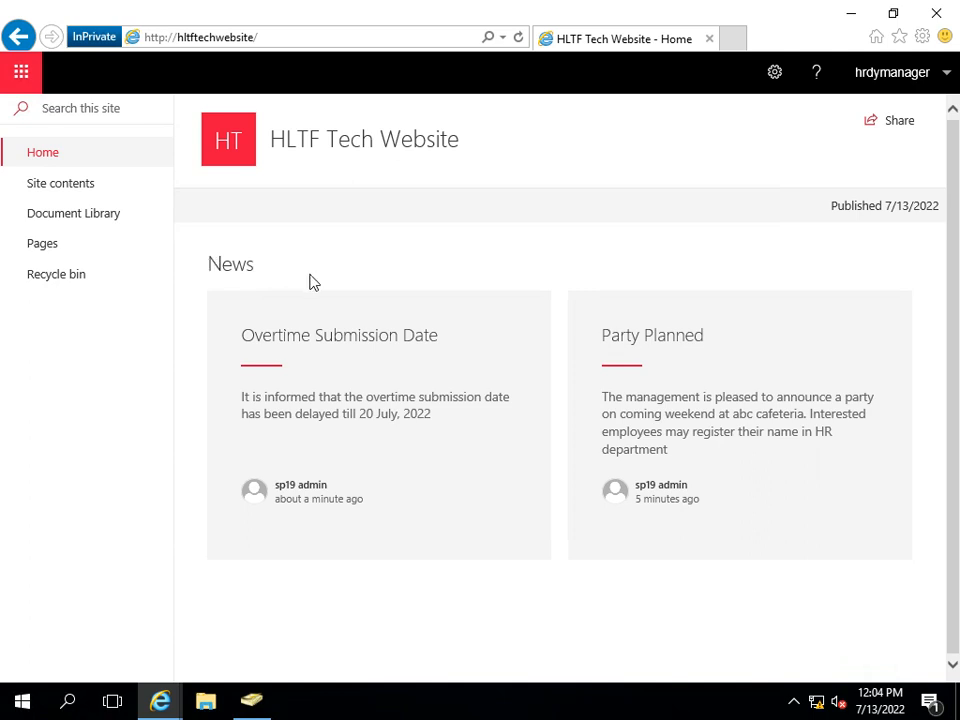
pyautogui.click(850, 13)
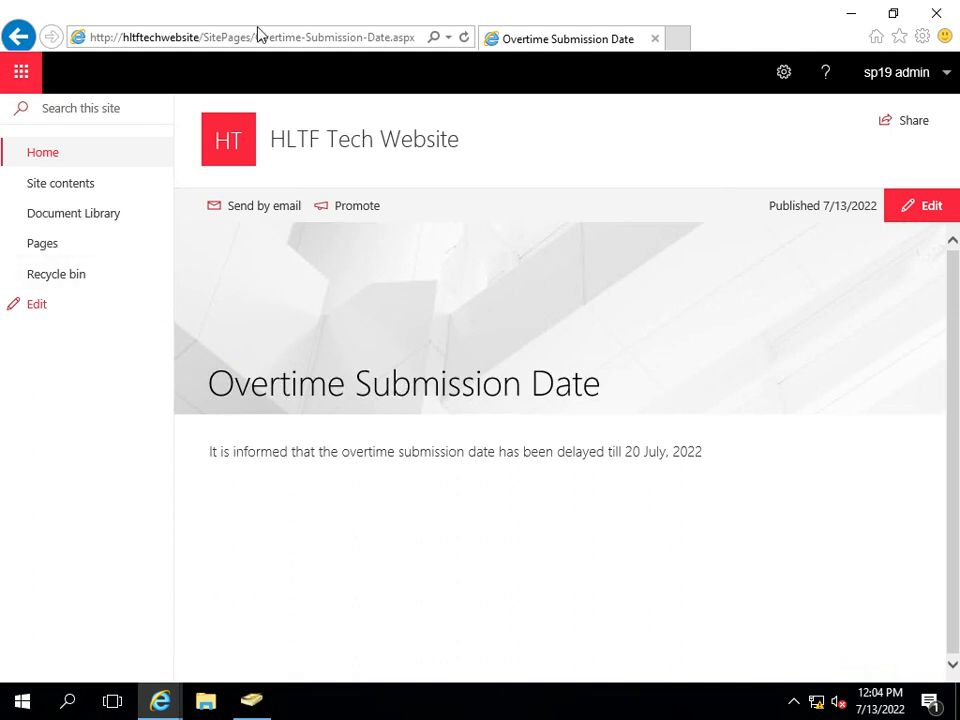
pyautogui.click(97, 43)
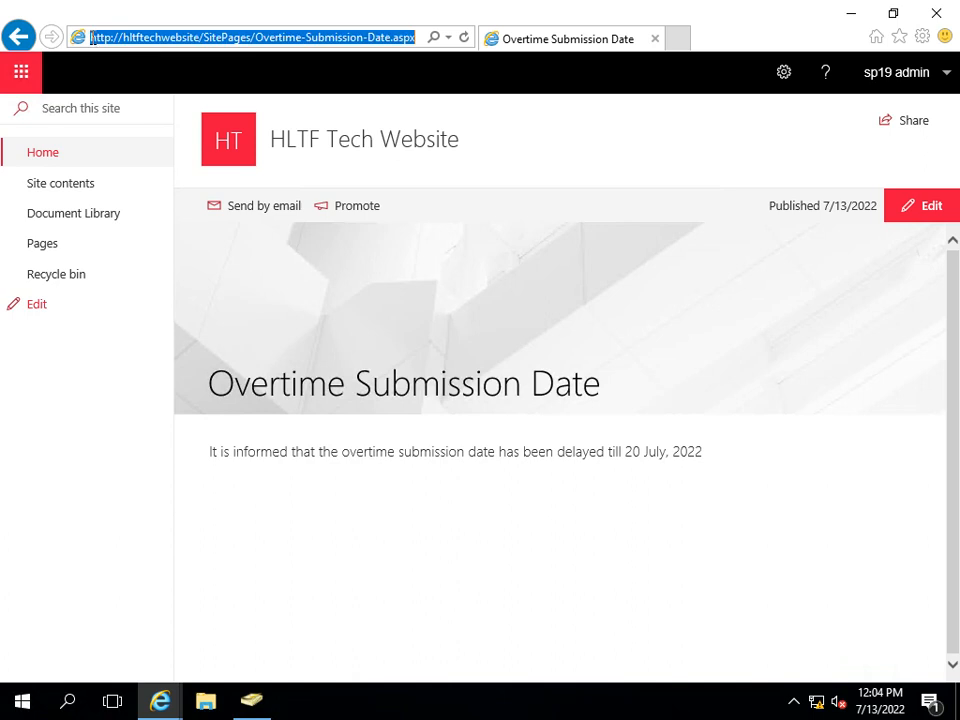
pyautogui.press('Home')
pyautogui.moveTo(205, 37); pyautogui.dragTo(415, 37)
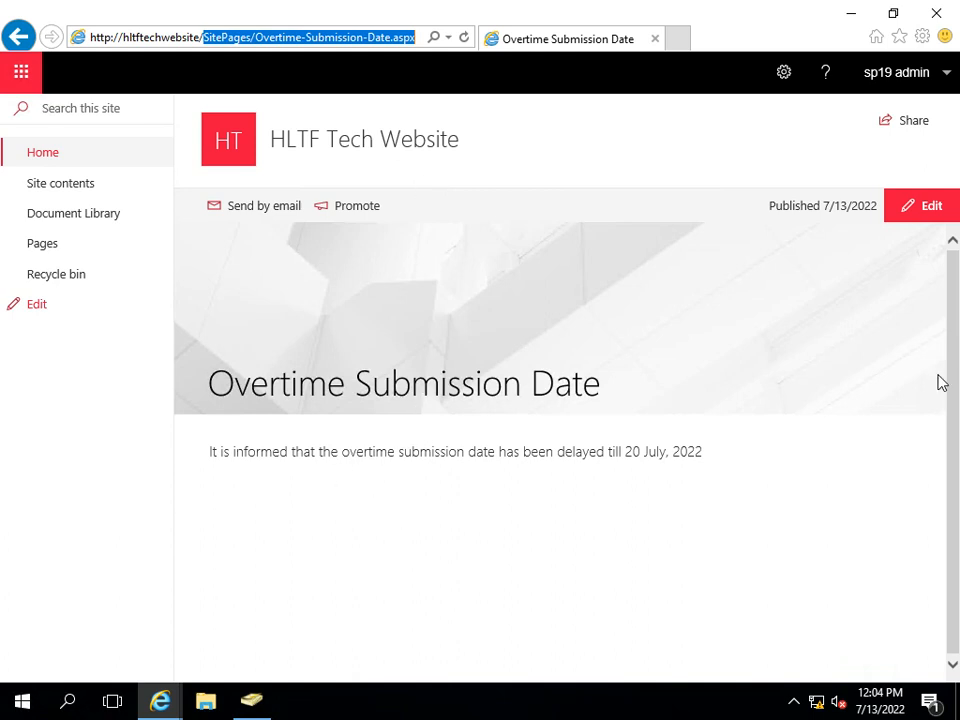
# Reopen the "Overtime Submission Date" post for editing to browse the available web parts, and publish it again without adding any
pyautogui.click(928, 212)
pyautogui.scroll(-1, 790, 365)
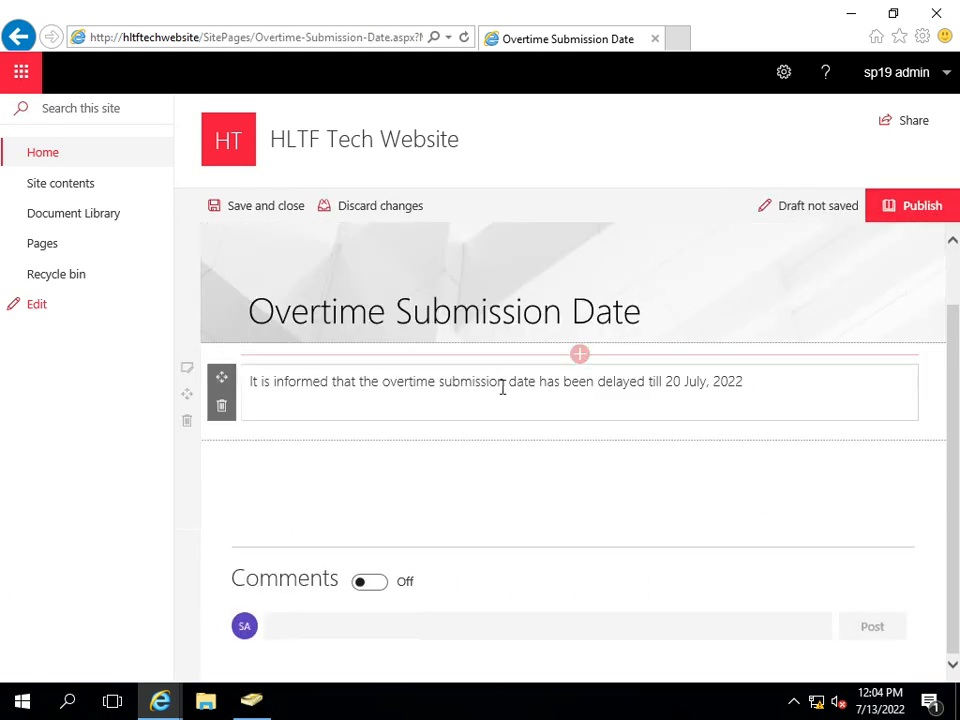
pyautogui.click(580, 432)
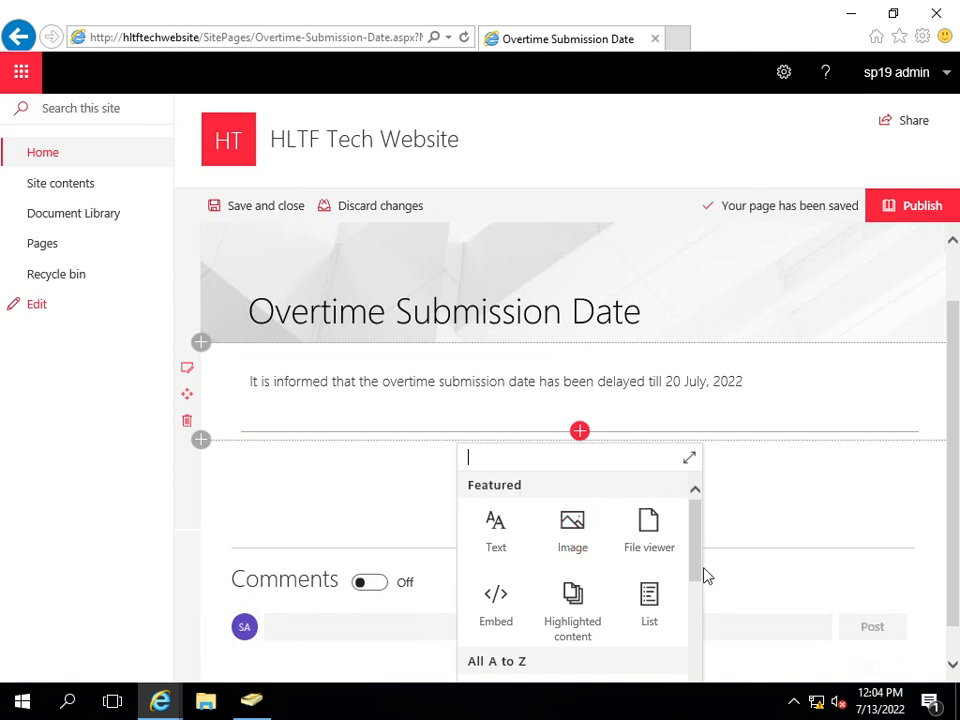
pyautogui.scroll(-2, 703, 538)
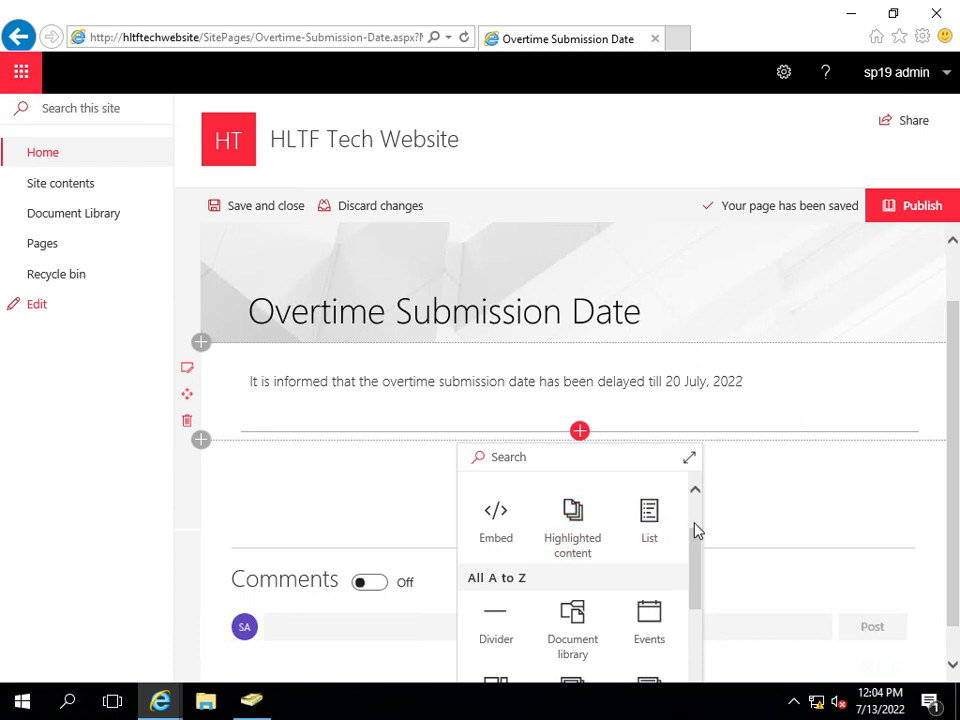
pyautogui.moveTo(692, 529); pyautogui.dragTo(692, 583)
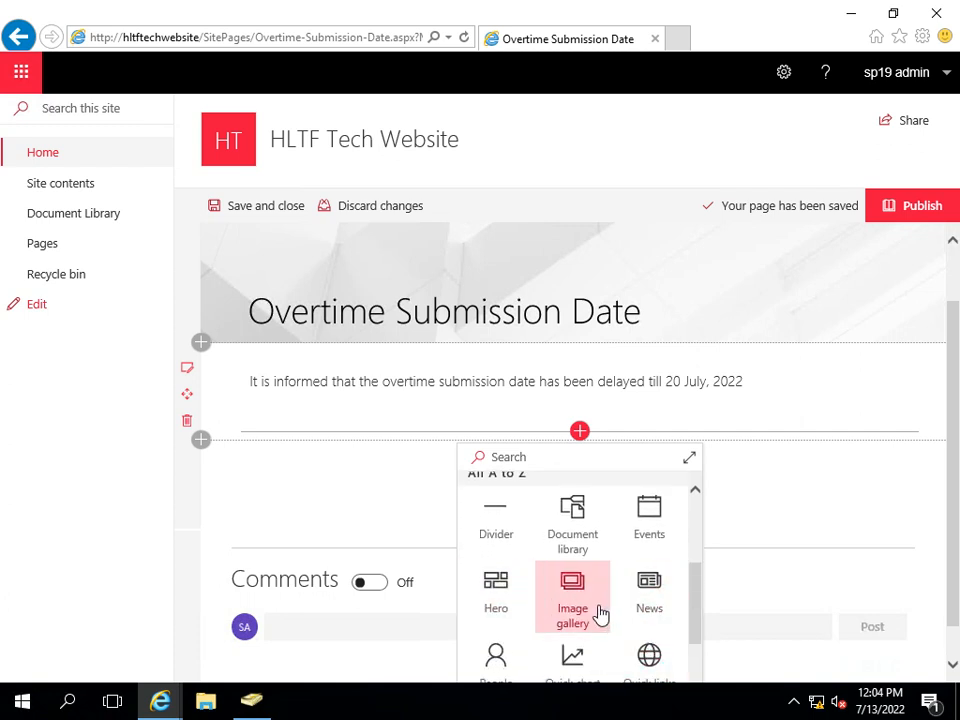
pyautogui.moveTo(694, 596); pyautogui.dragTo(691, 502)
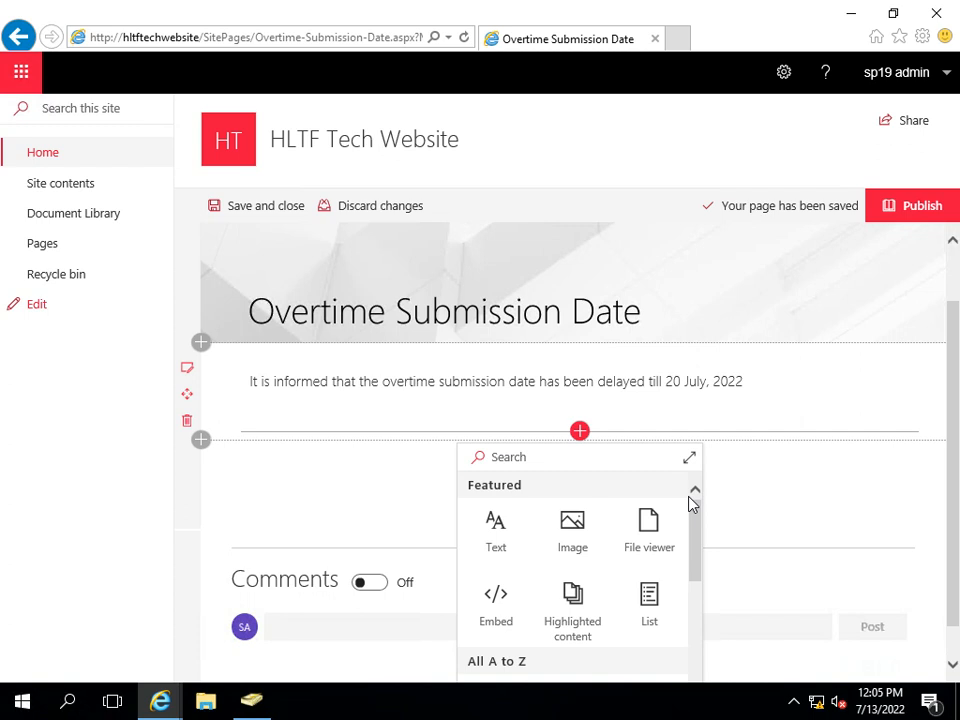
pyautogui.click(756, 502)
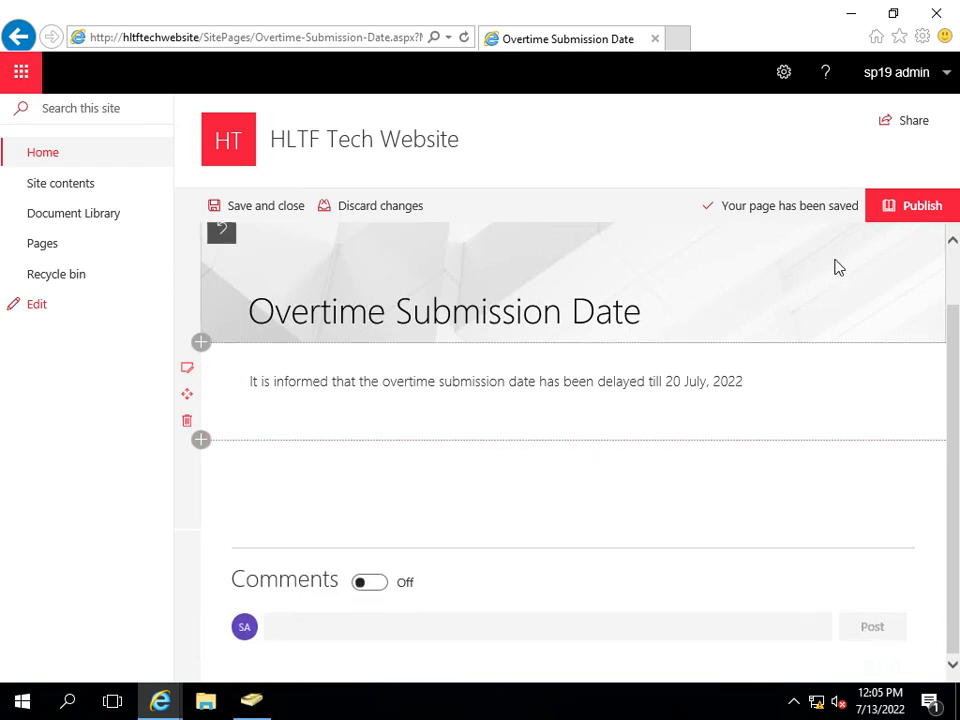
pyautogui.click(930, 202)
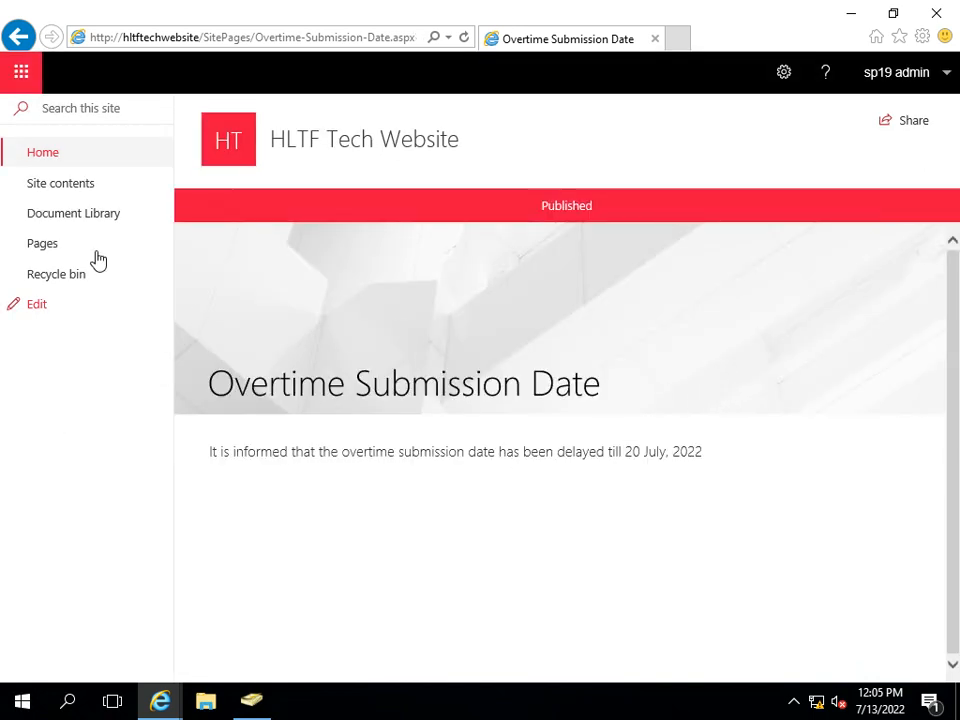
# View the site's Pages list, and reach the same Site Pages library through the site contents
pyautogui.click(62, 243)
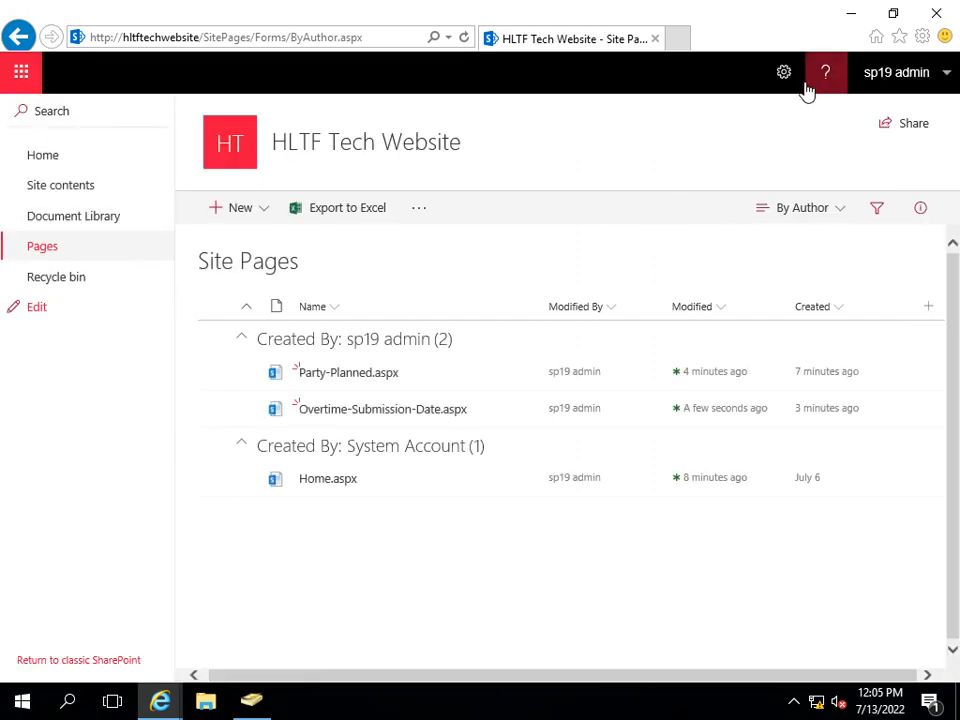
pyautogui.click(788, 78)
pyautogui.click(748, 190)
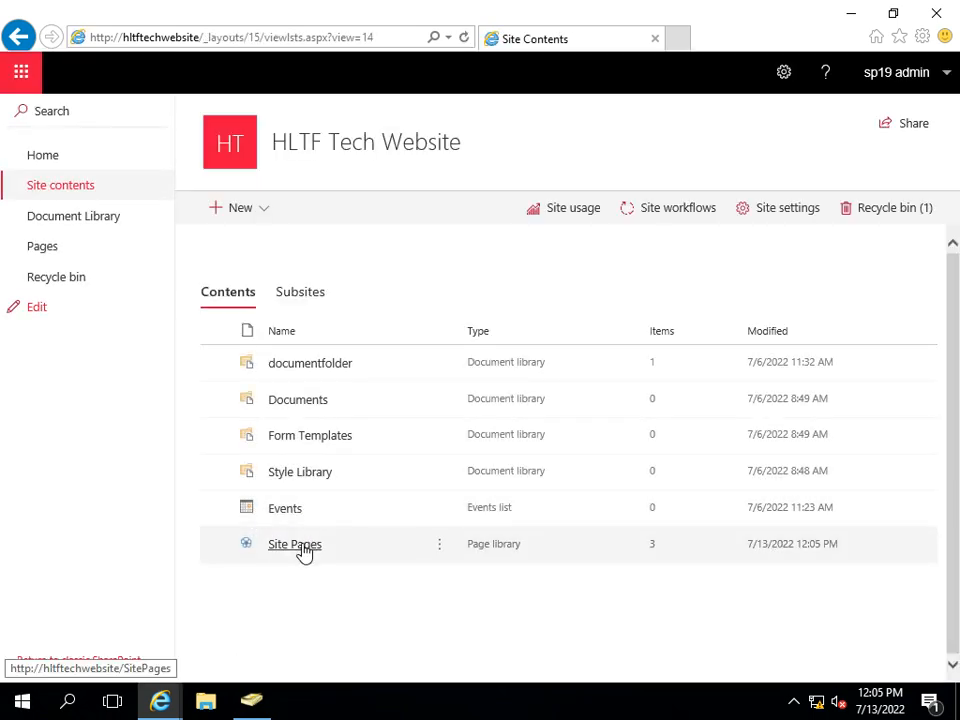
pyautogui.click(296, 545)
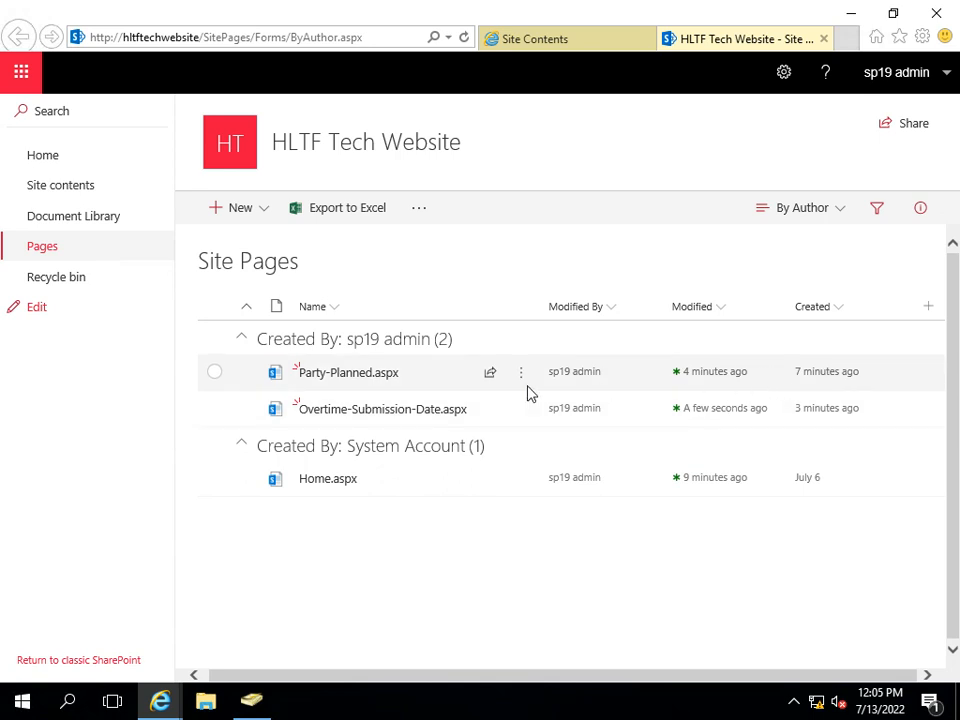
# View the Party-Planned.aspx page from the Site Pages library and return to the site's home page
pyautogui.click(332, 377)
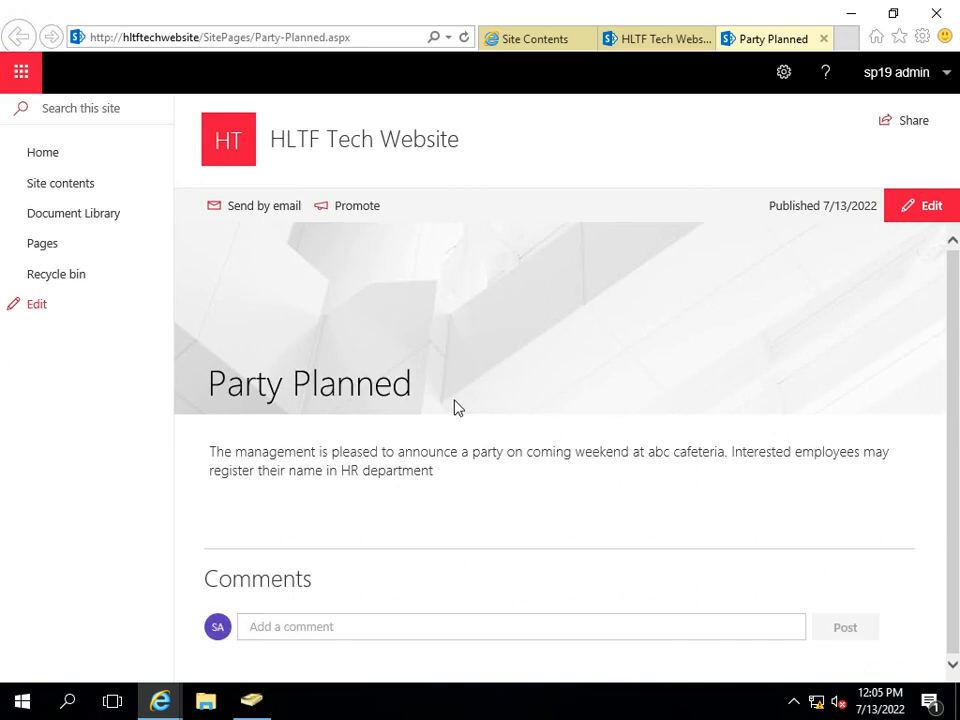
pyautogui.click(235, 150)
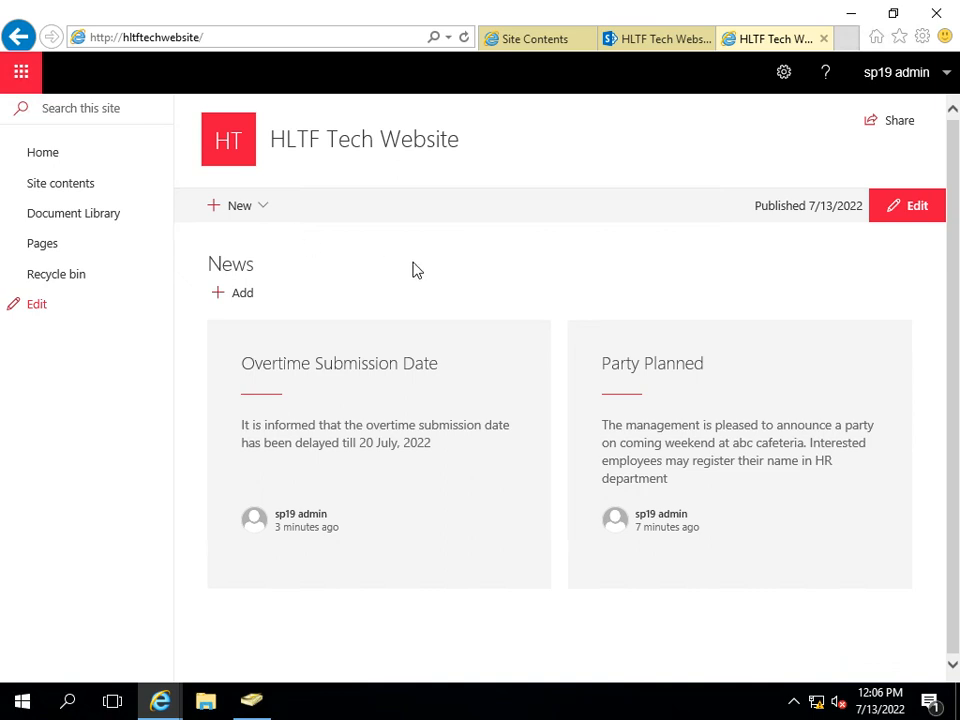
pyautogui.moveTo(553, 6)
pyautogui.click(614, 11)
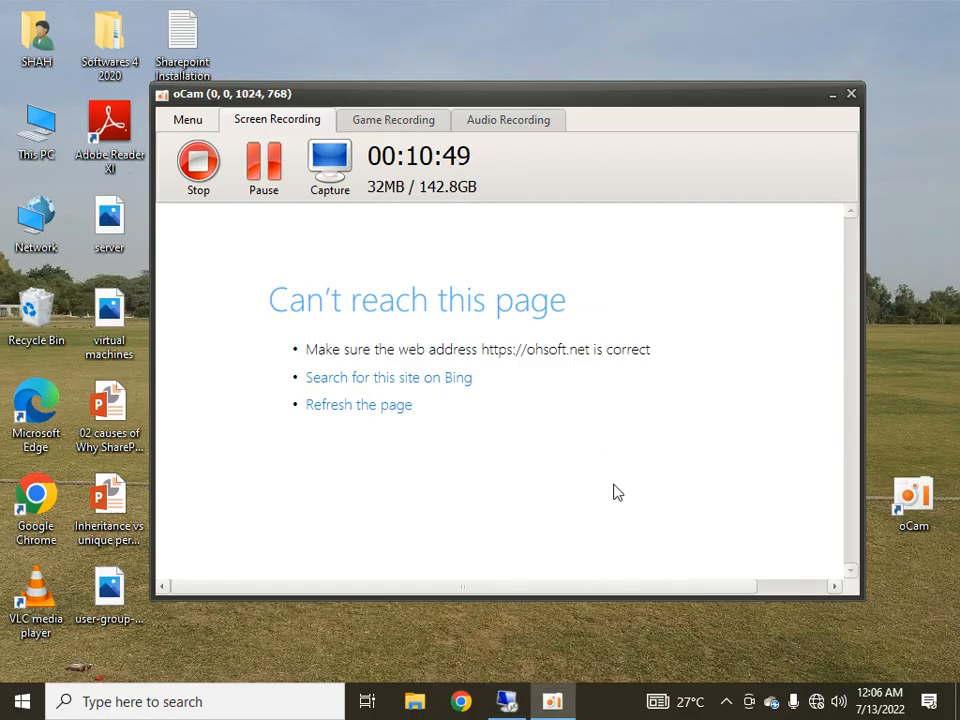